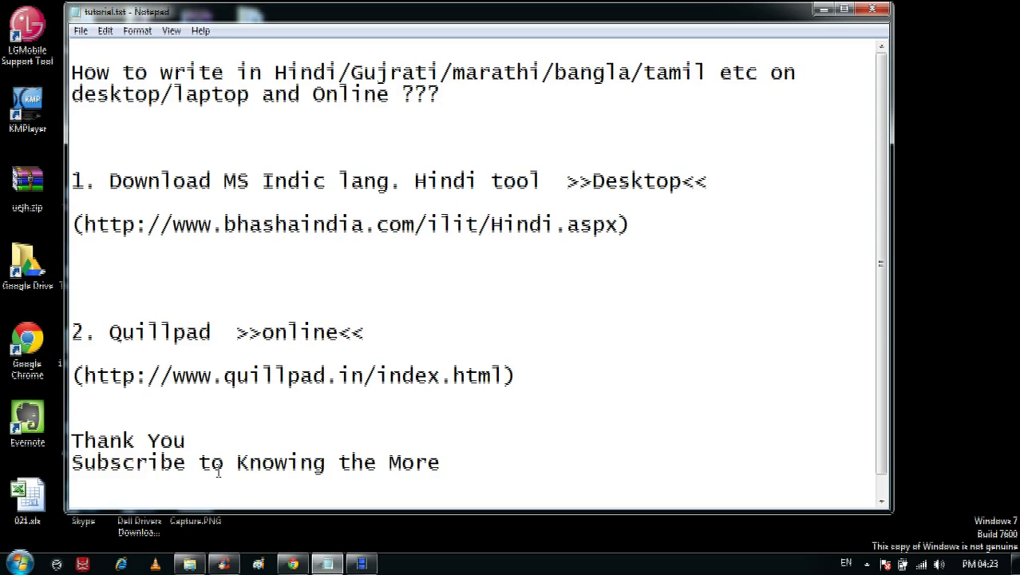
Highlight Quillpad, the step-1 download instruction and 'Hindi tool' in the notes, then switch to the browser.
left_click_drag(109, 332, 213, 327)
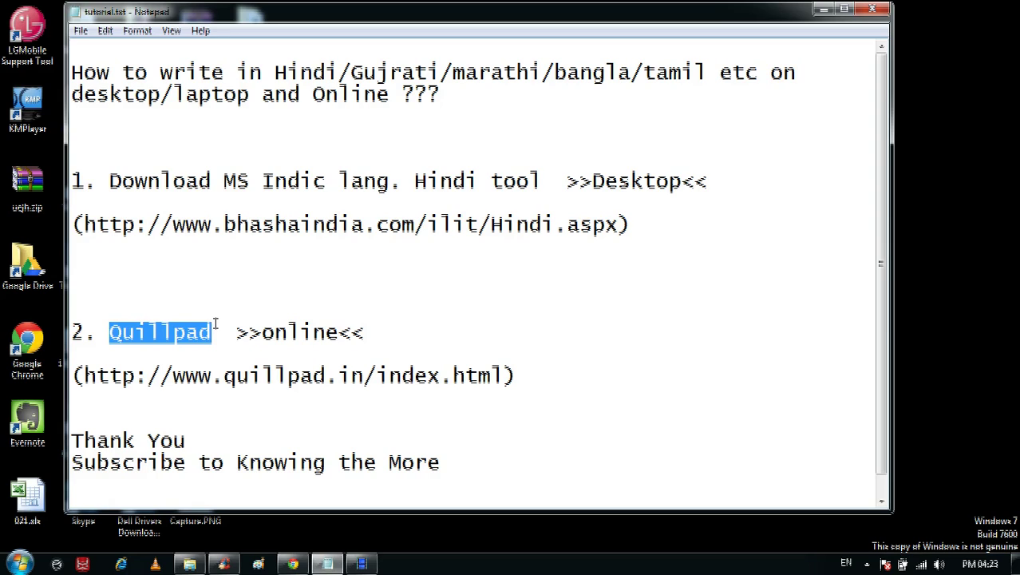
left_click(216, 323)
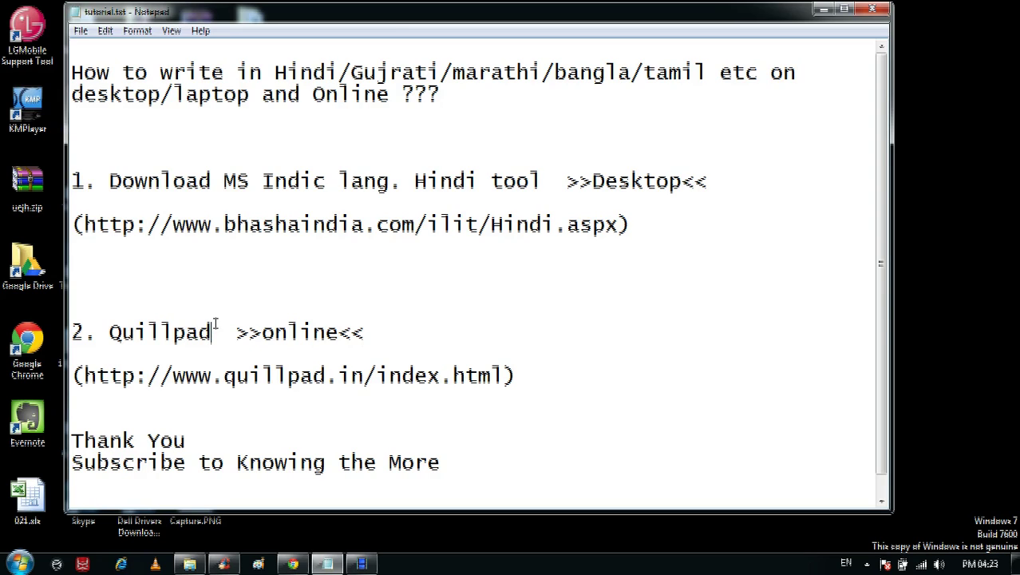
left_click_drag(122, 182, 435, 185)
left_click_drag(531, 184, 426, 181)
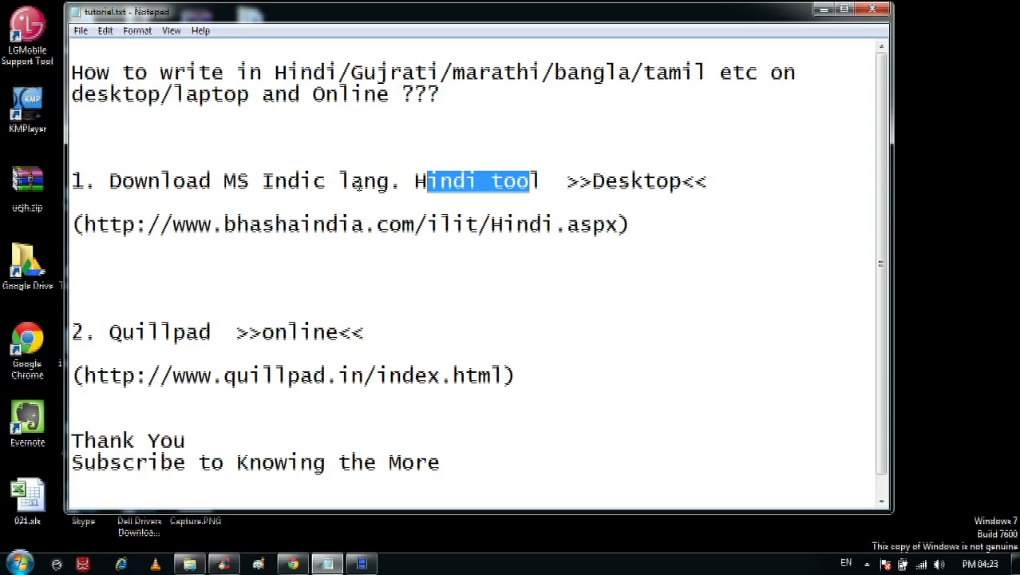
left_click(293, 564)
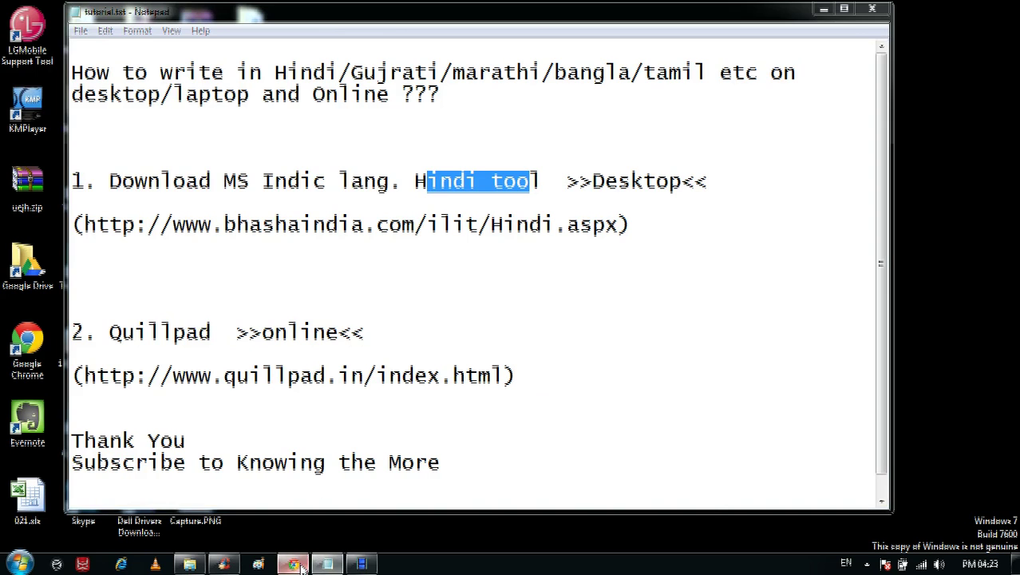
Search Google for 'indic hindi' and open the Microsoft Indic Language Input Tool: Hindi result in a new tab.
type("i")
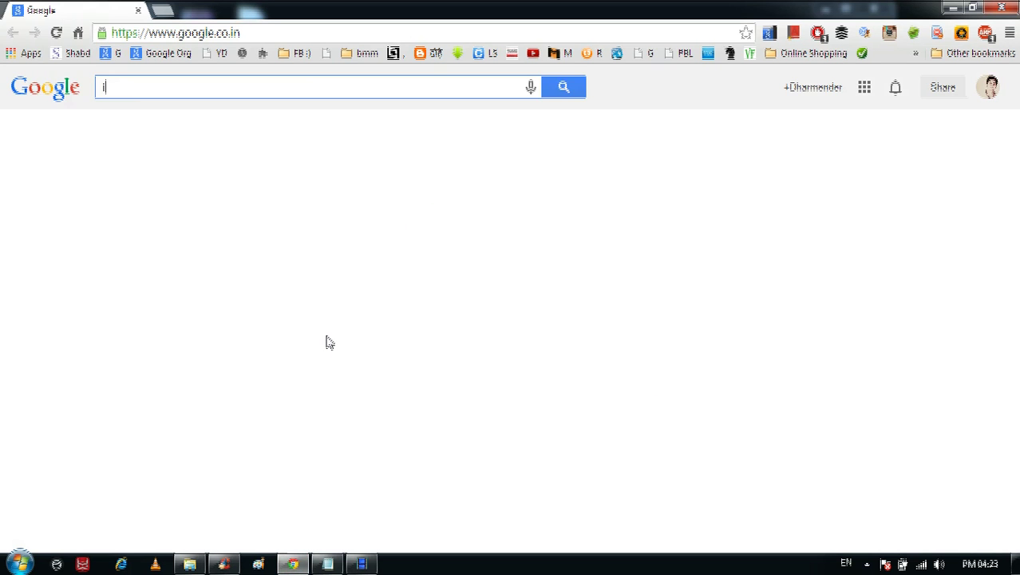
type("ndic hindi")
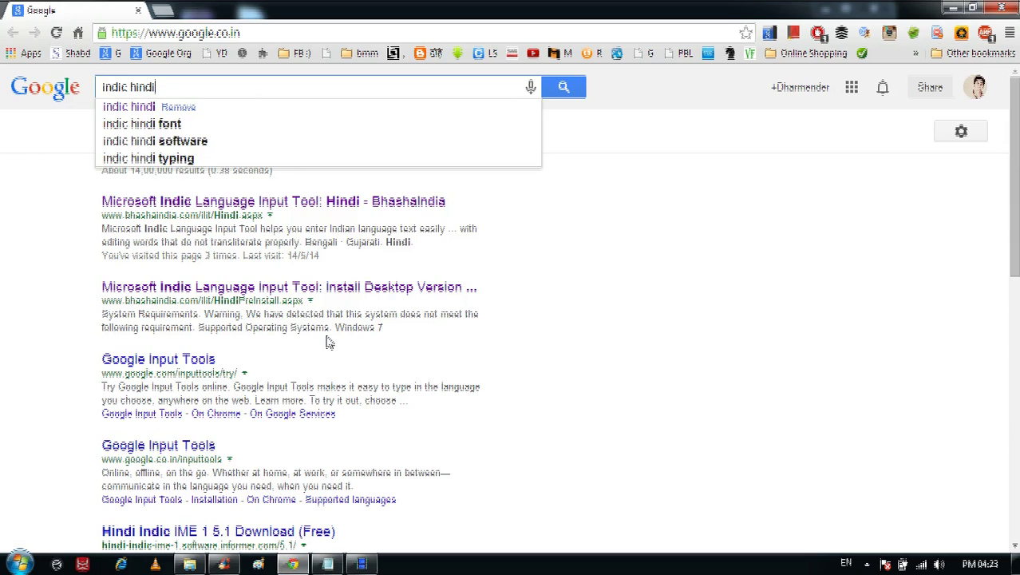
key("Return")
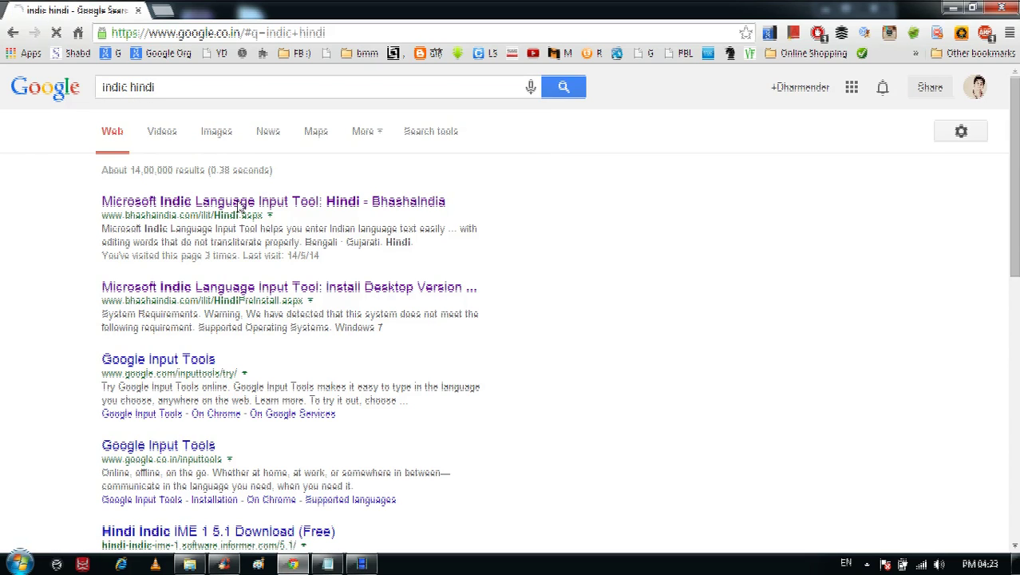
right_click(240, 206)
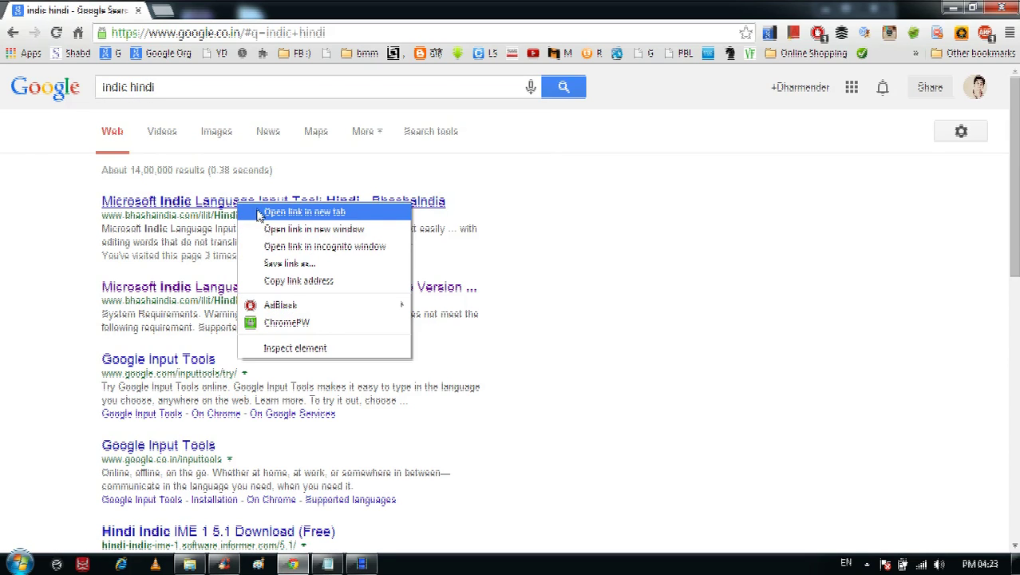
left_click(257, 210)
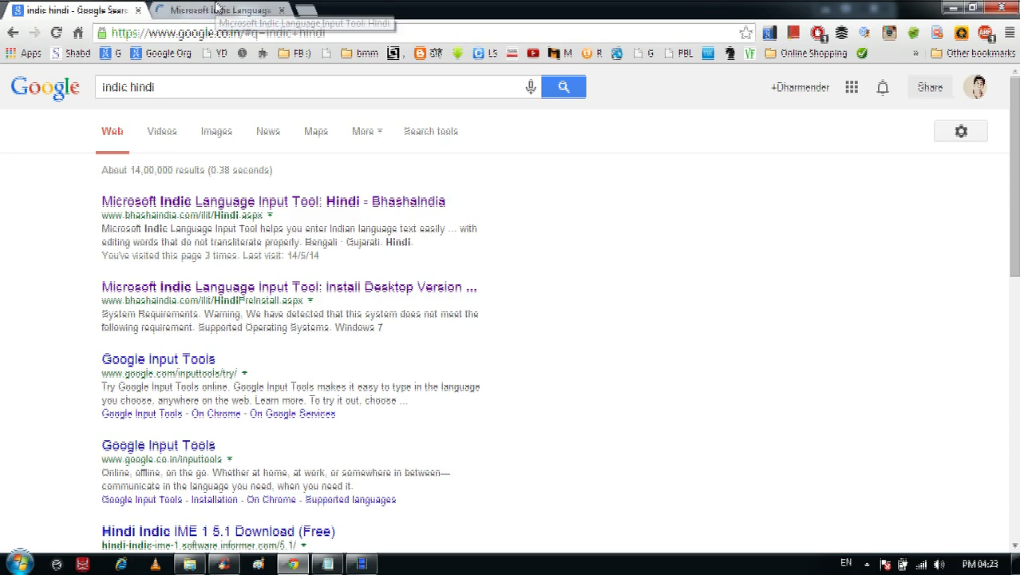
left_click(217, 8)
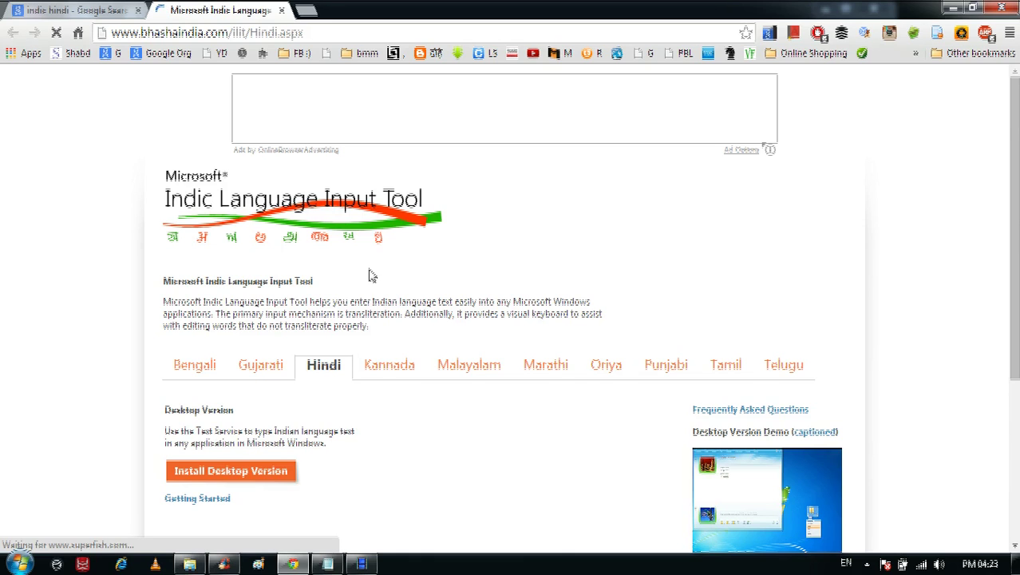
Go to the Hindi desktop version page and start downloading the input tool installer.
scroll(399, 304, "down", 1)
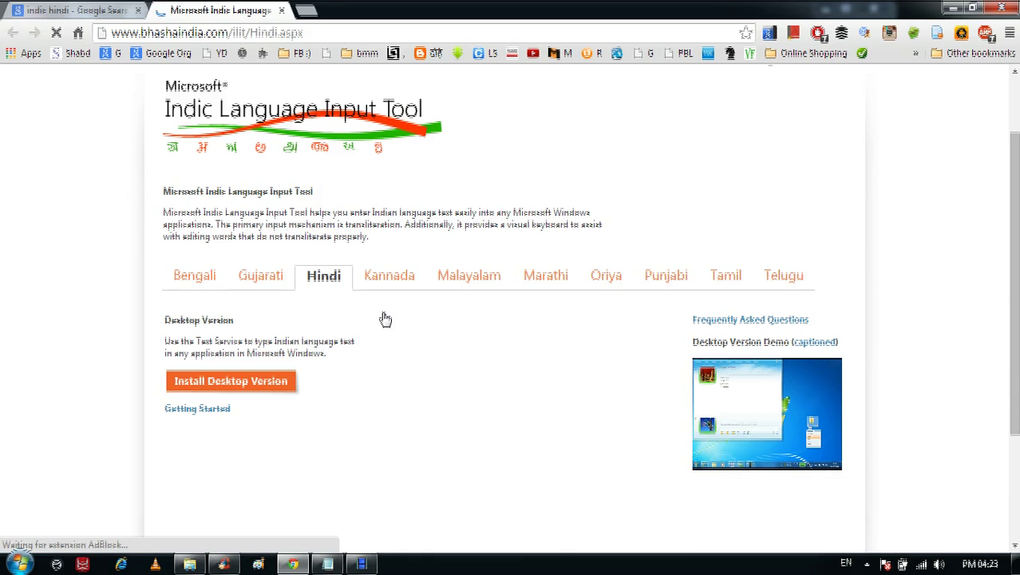
left_click(253, 386)
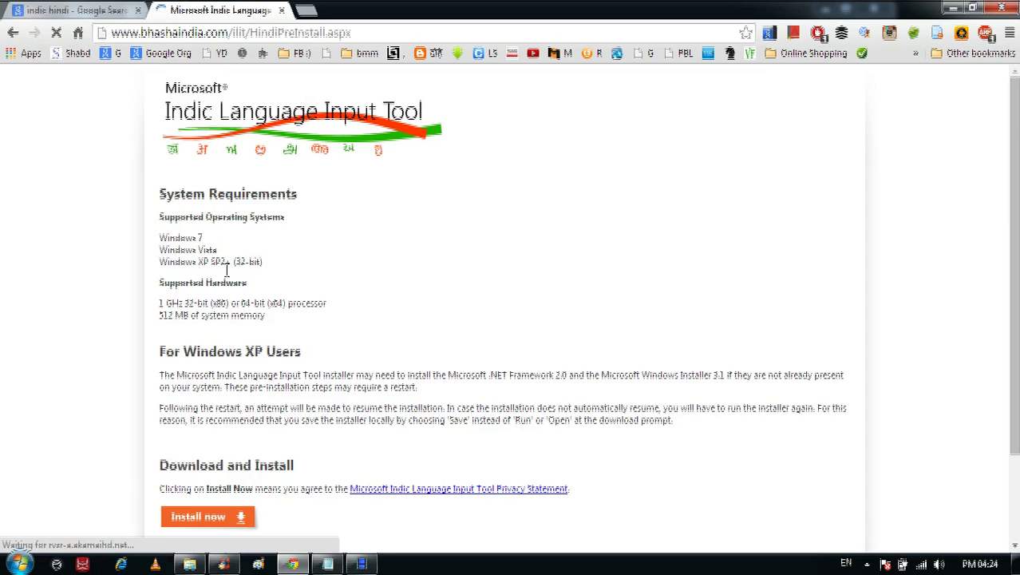
scroll(314, 257, "down", 1)
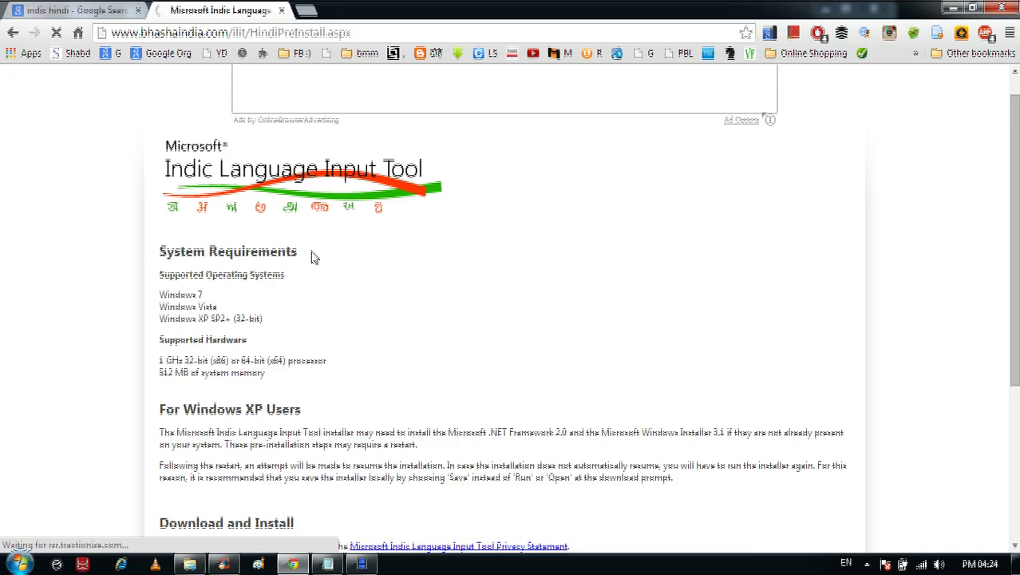
scroll(314, 257, "down", 5)
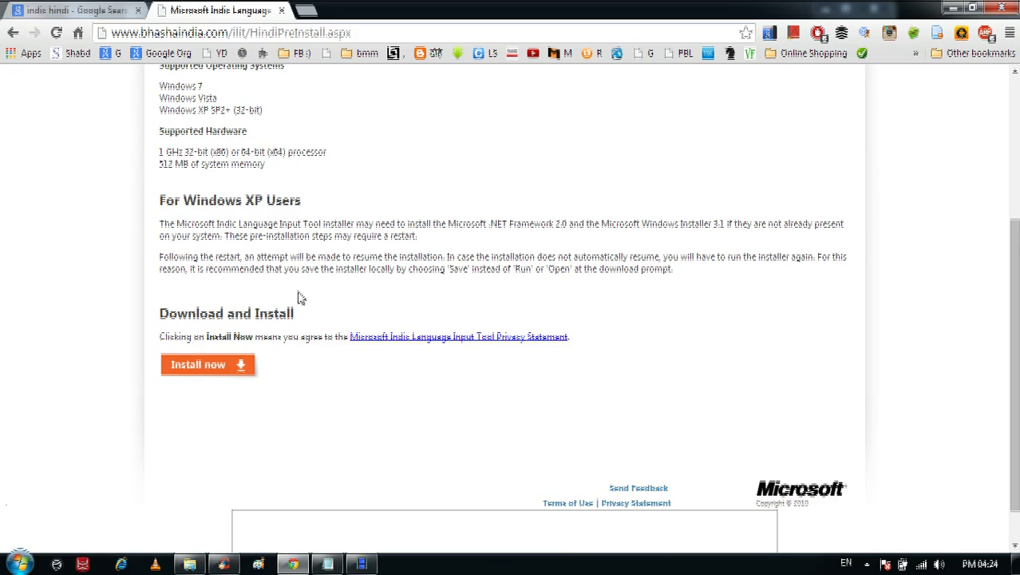
left_click(204, 366)
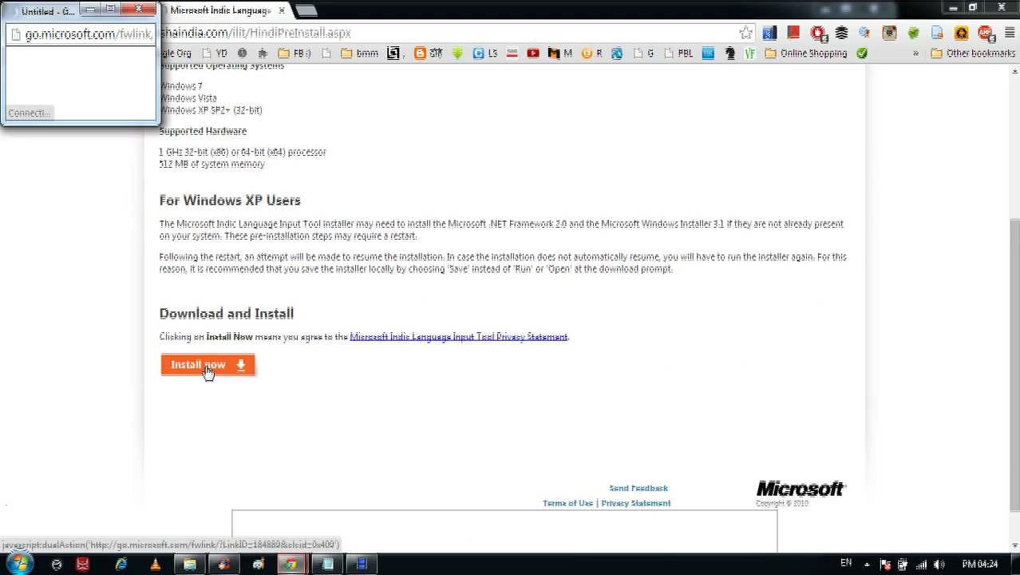
Resize and reposition the download window, leaving it maximized to full screen.
left_click(111, 11)
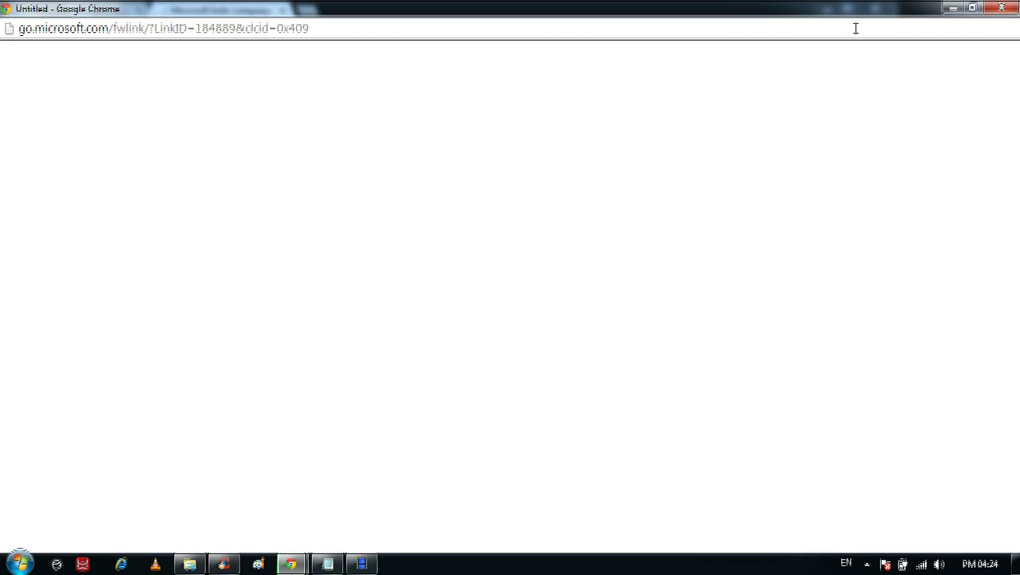
left_click(972, 11)
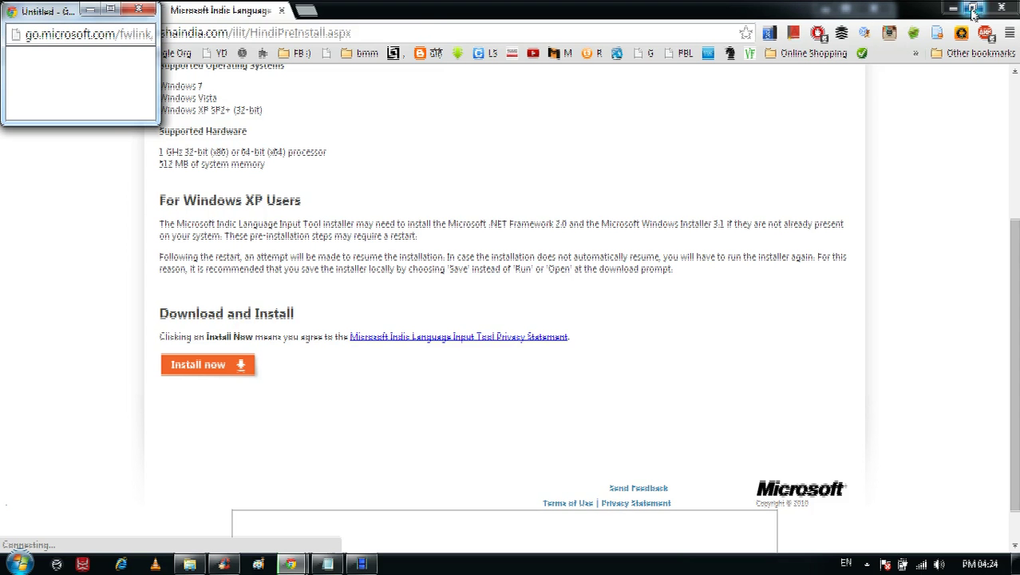
left_click_drag(62, 14, 174, 71)
left_click(224, 69)
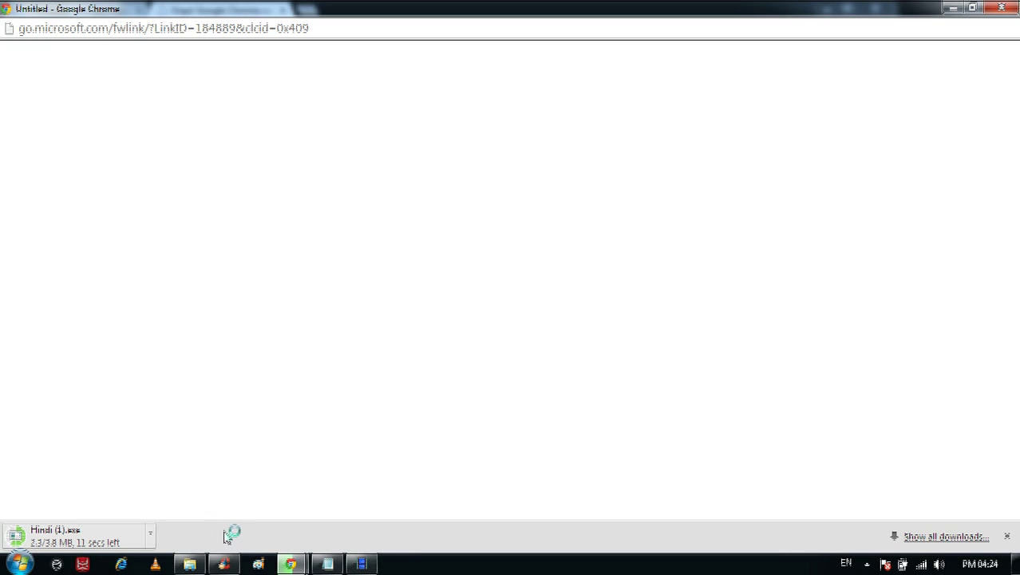
Confirm Microsoft Indic Language Input Tool for Hindi in CCleaner's uninstall list, then close the download and minimize Chrome.
left_click(226, 565)
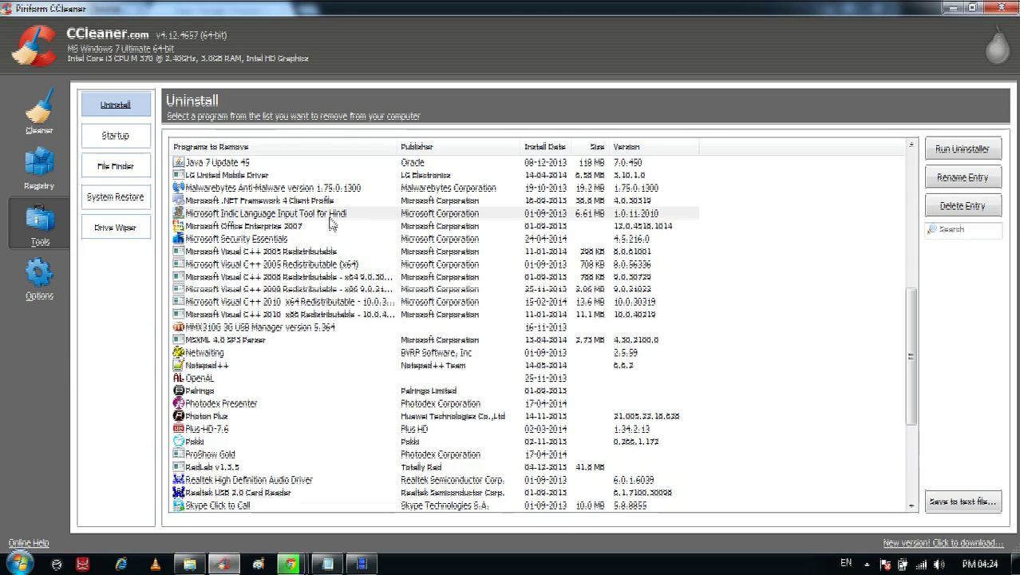
left_click(524, 214)
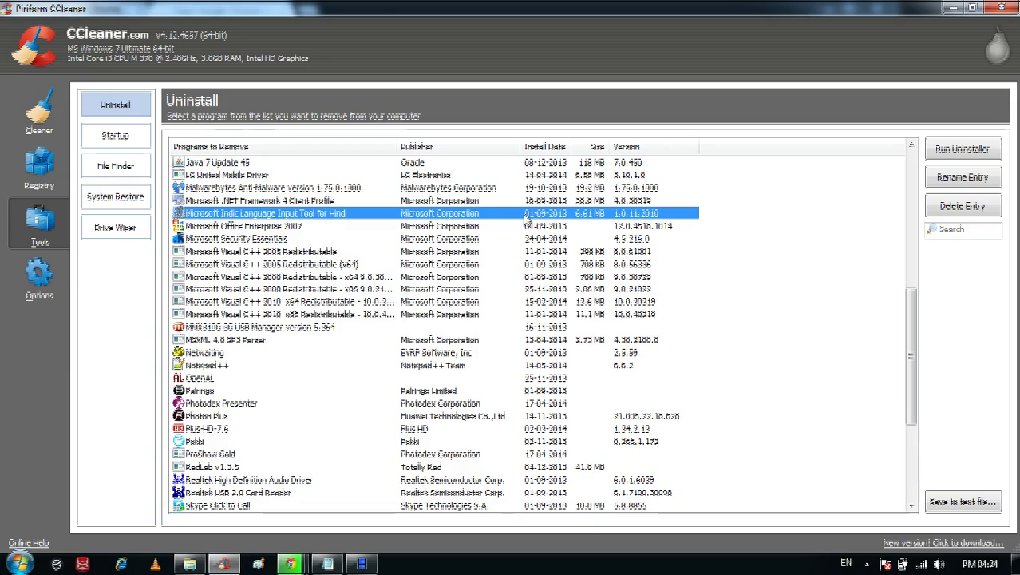
left_click(952, 11)
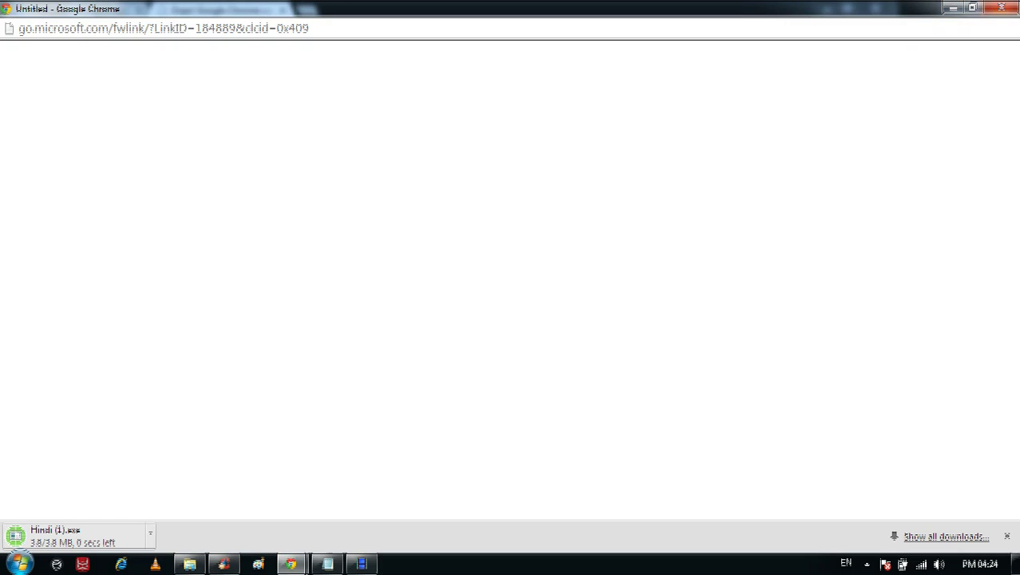
left_click(1005, 8)
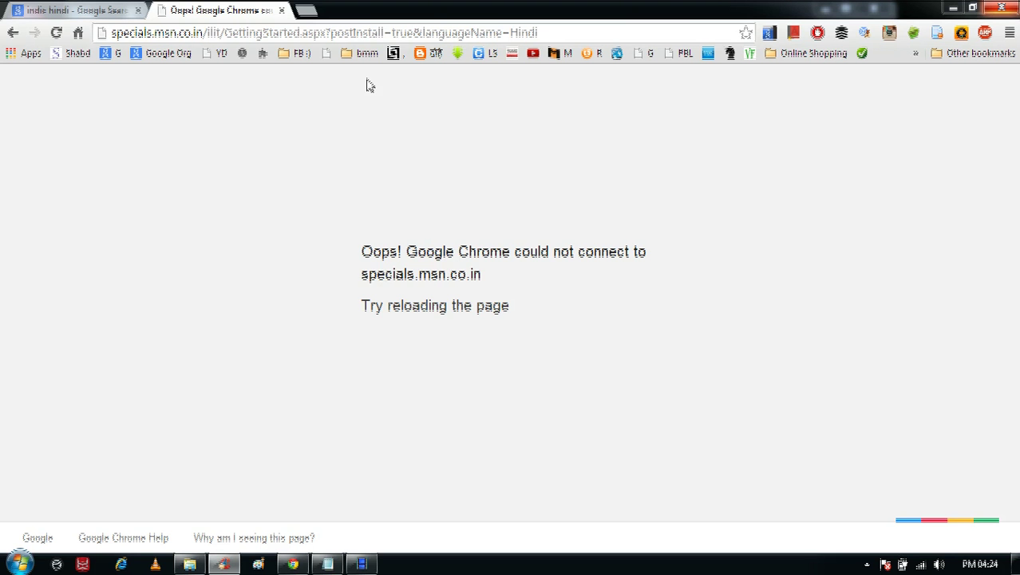
left_click(953, 8)
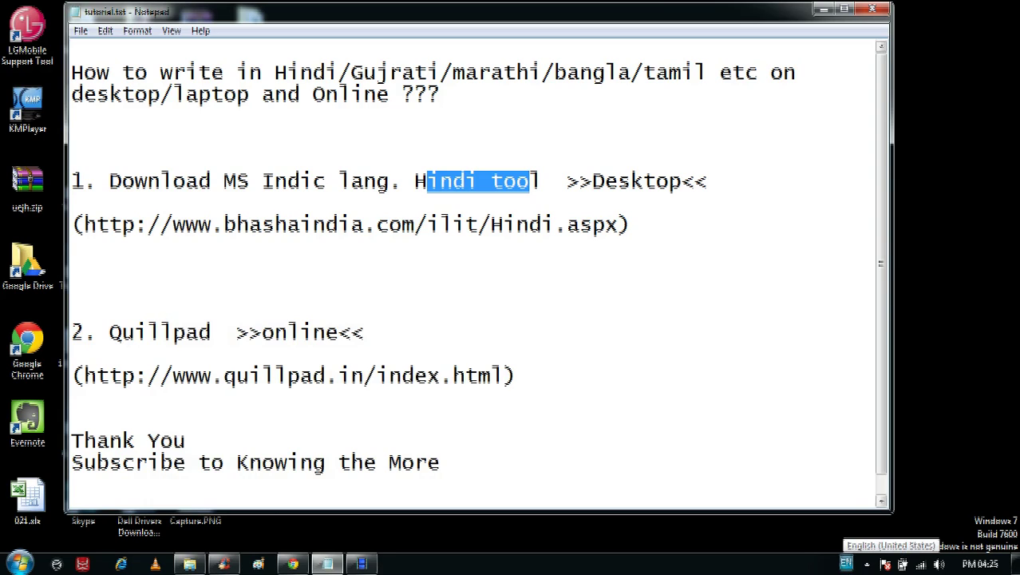
Switch the Notepad input language to Hindi (India), then bring Chrome back to the front.
left_click(848, 563)
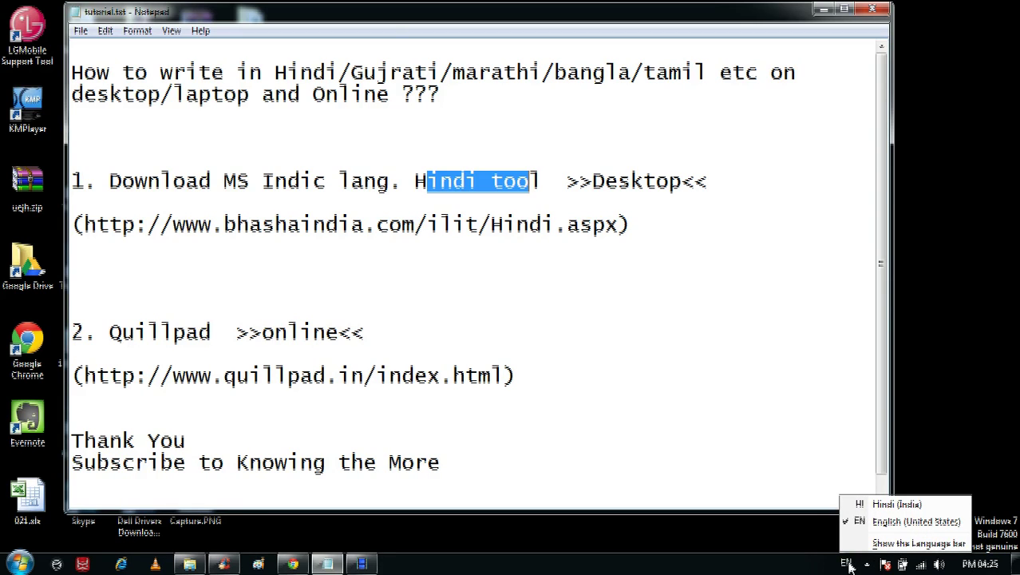
left_click(860, 508)
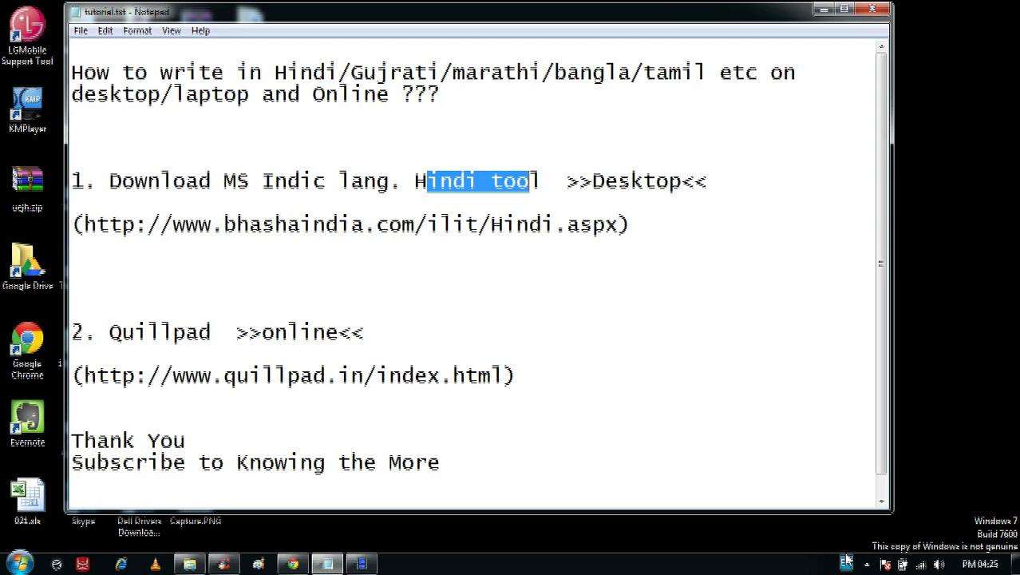
key("alt+shift")
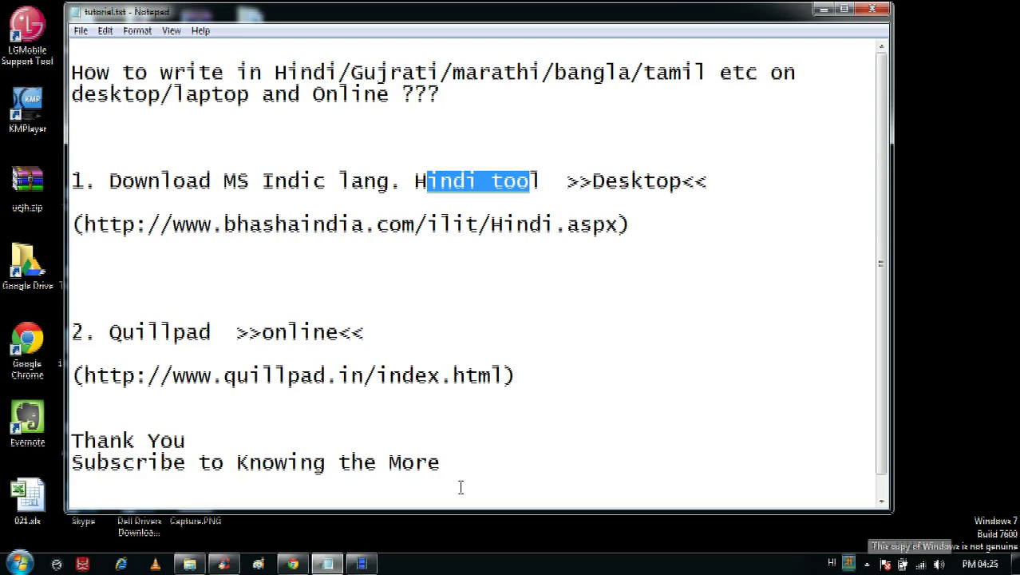
left_click(308, 566)
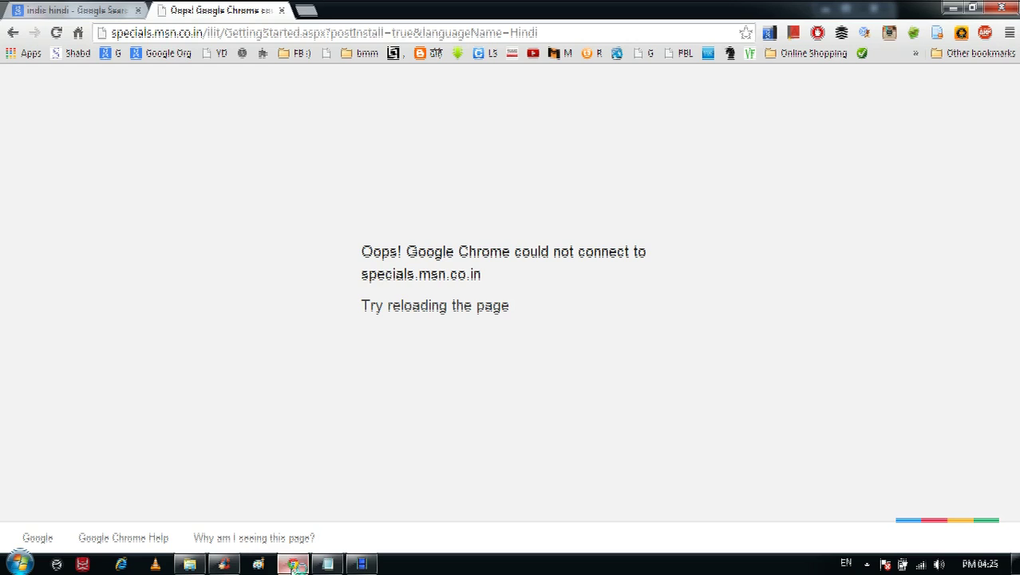
Replace the query and search Google for 'samachar' typed in Hindi as समाचार.
left_click(80, 10)
left_click_drag(190, 86, 2, 88)
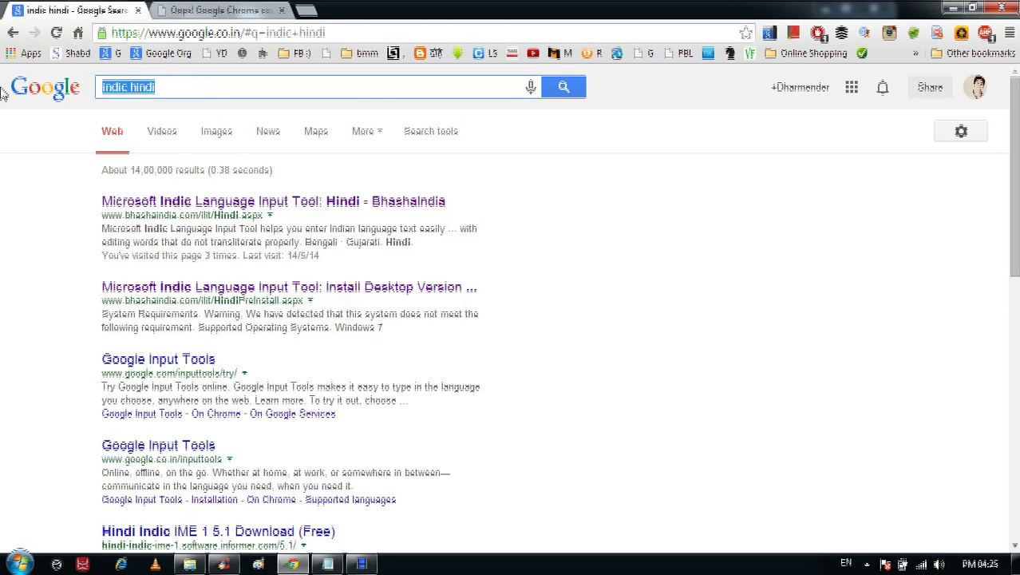
type("sa m")
key("BackSpace")
key("BackSpace")
key("BackSpace")
key("BackSpace")
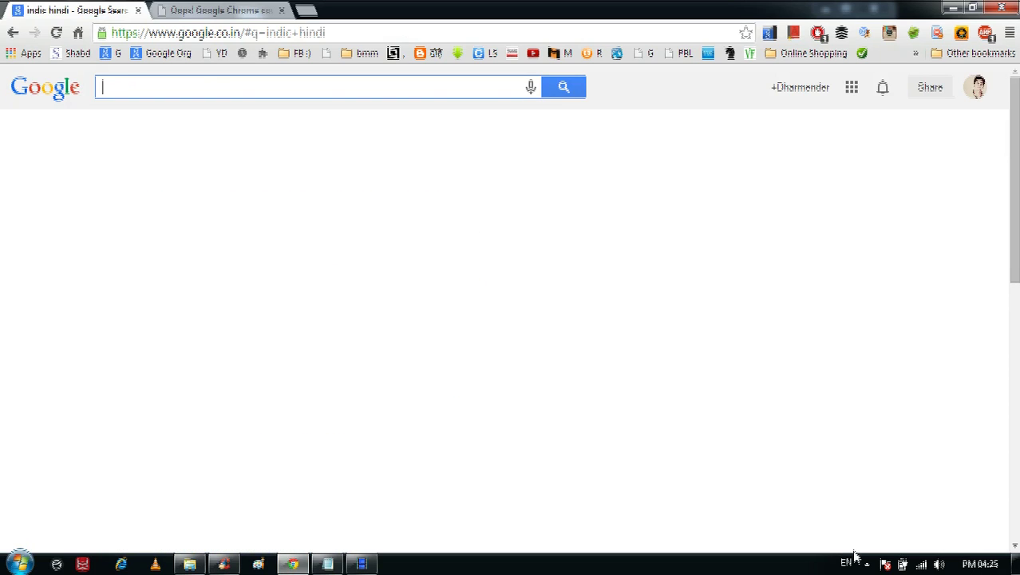
left_click(854, 554)
left_click(858, 504)
type("samachar")
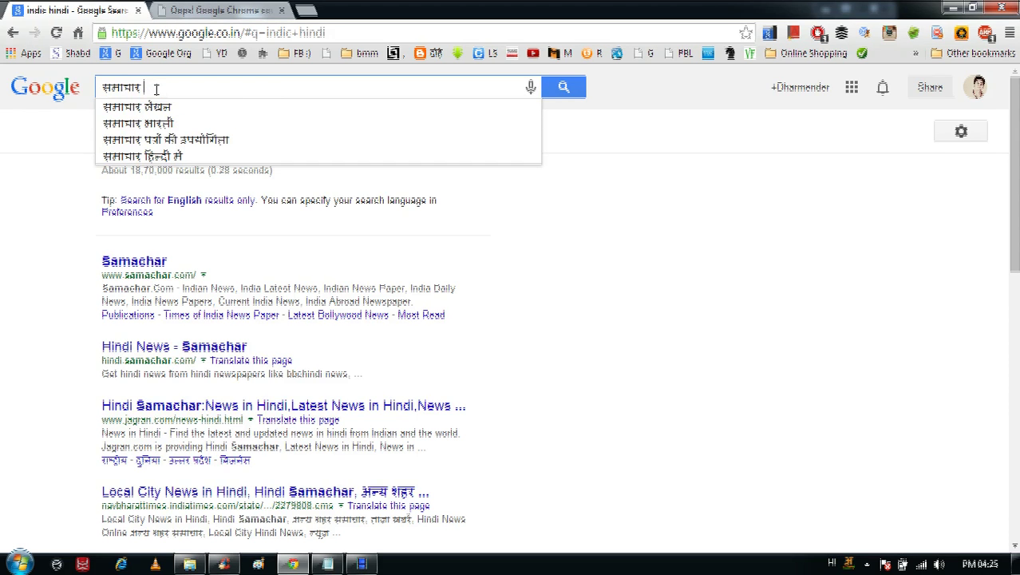
key("Return")
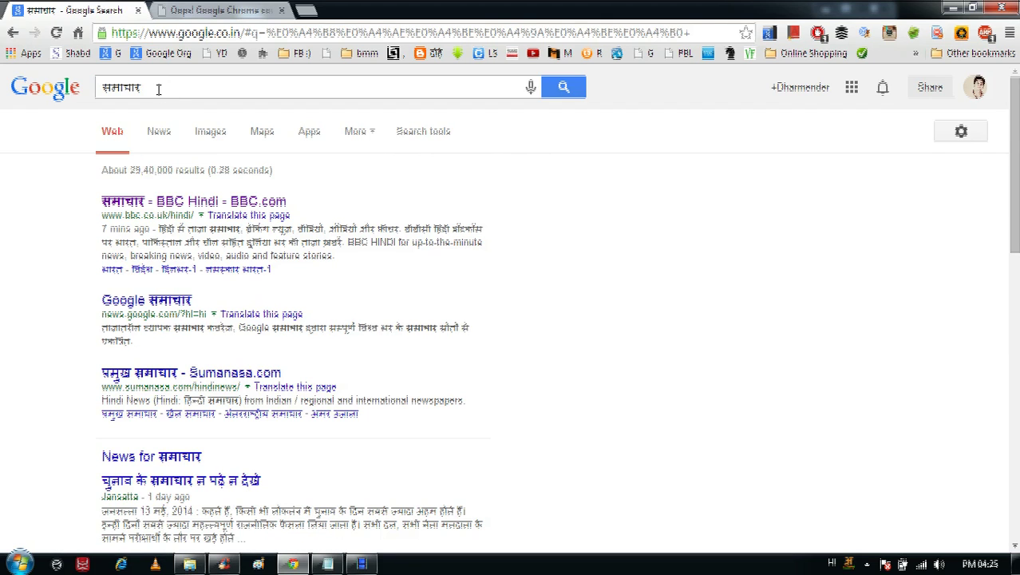
Type 'hindi kavita' and search the suggestion हिन्दी कविता संग्रह, then return to Notepad.
scroll(158, 90, "down", 6)
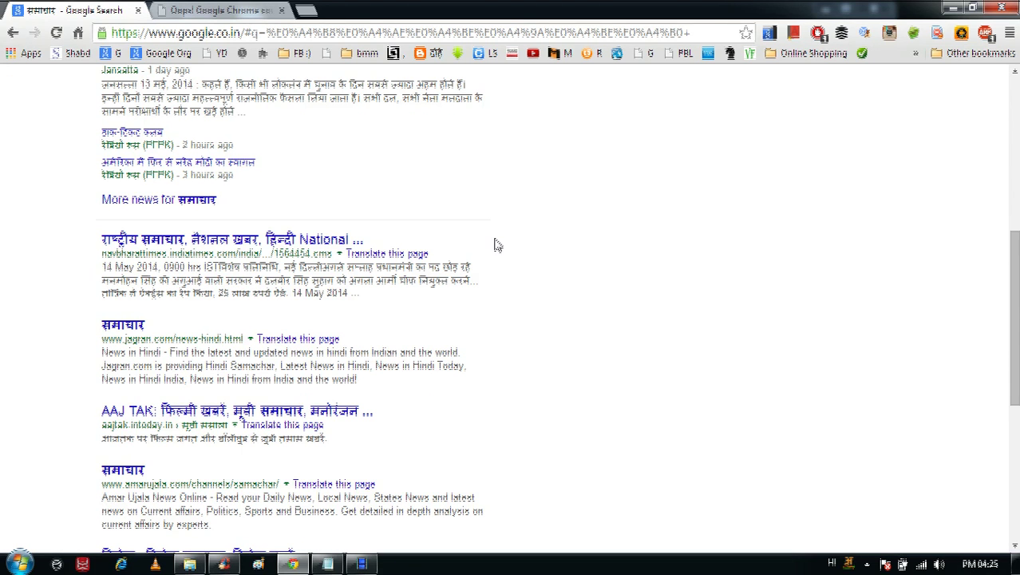
scroll(554, 253, "up", 6)
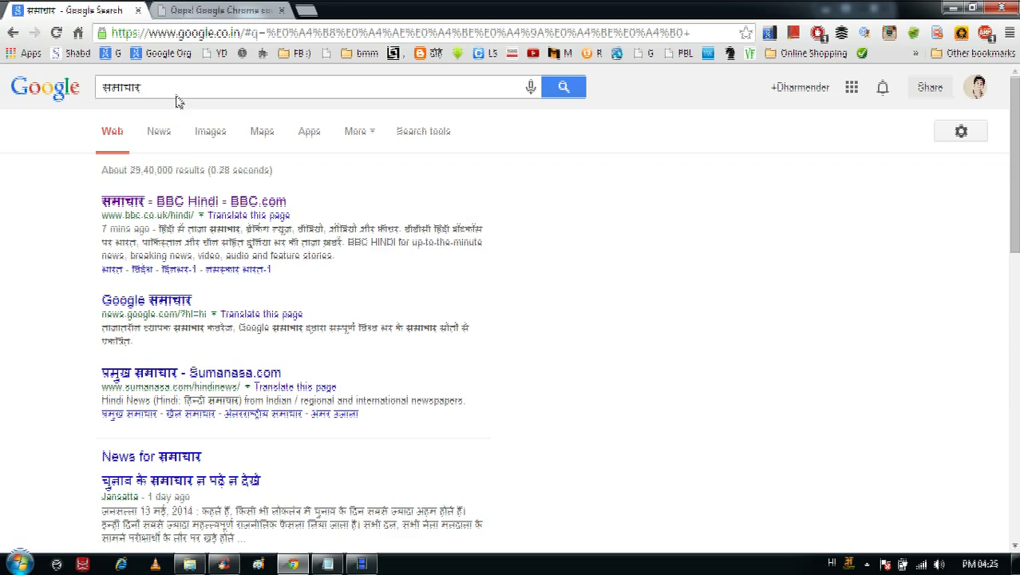
left_click_drag(143, 87, 3, 87)
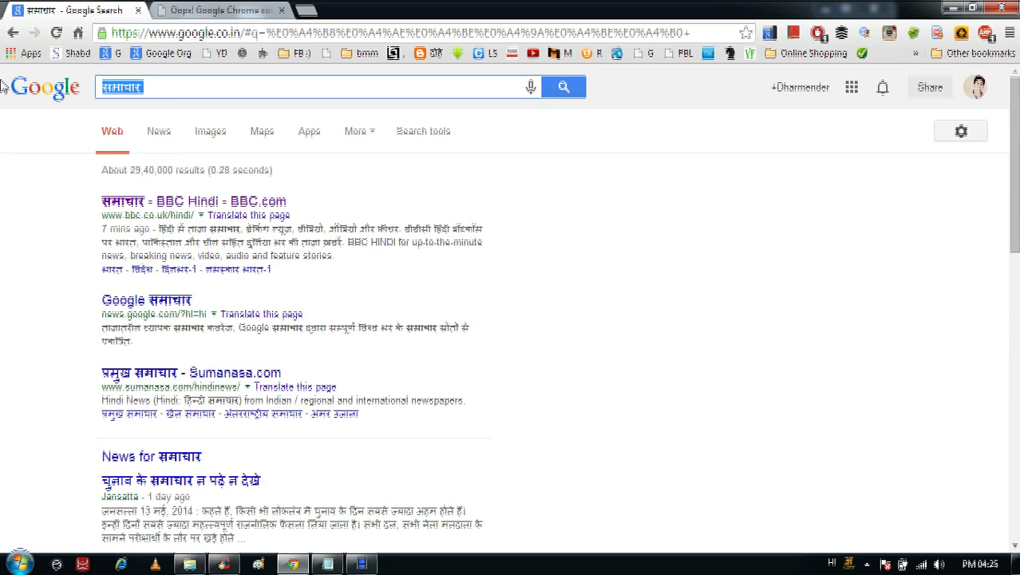
type("h")
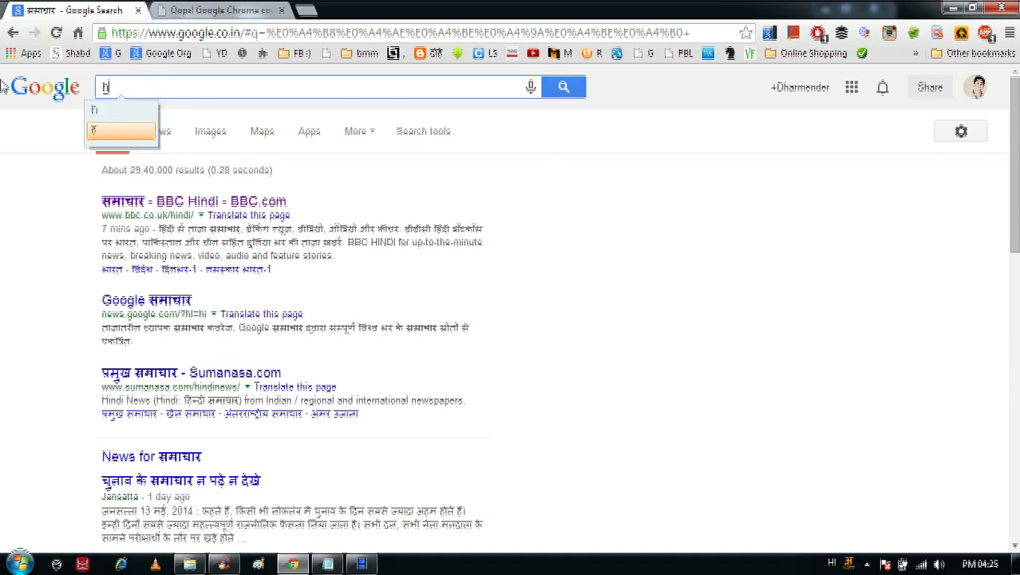
type("indi kavita")
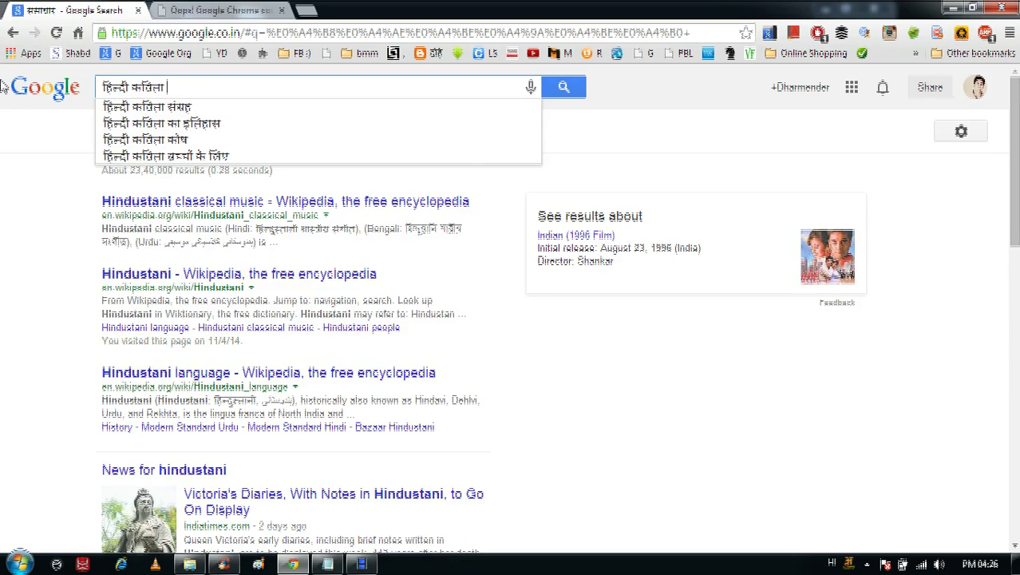
left_click(120, 106)
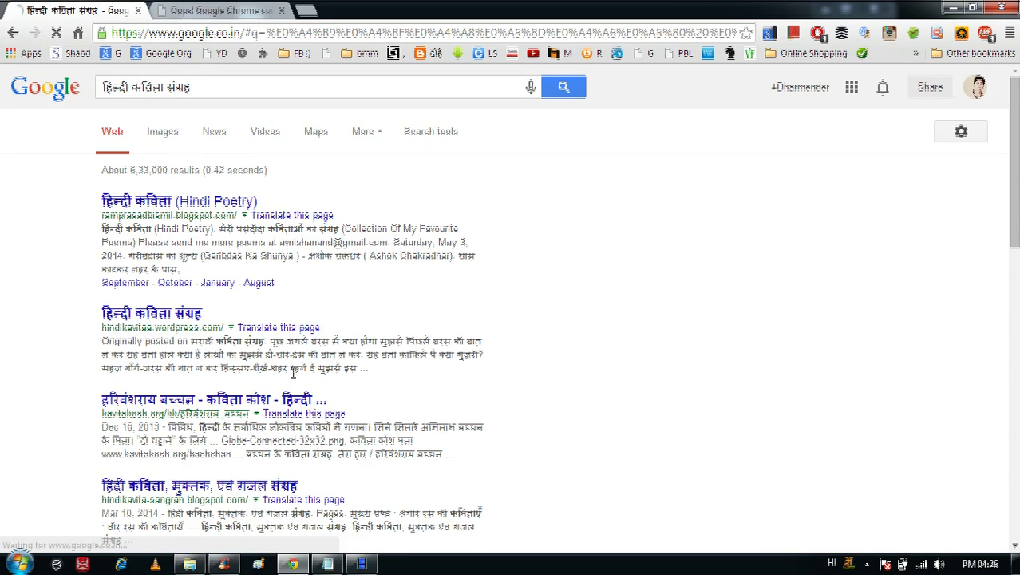
left_click(326, 564)
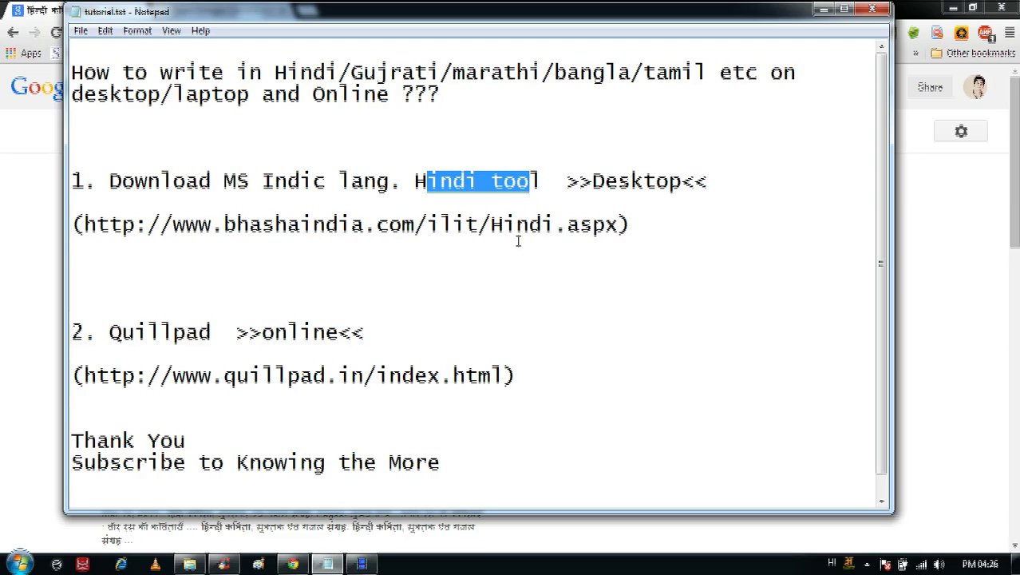
Type the Hindi test line 'hindi mein kaise likhe' below the bhashaindia URL.
left_click(650, 225)
key("Down")
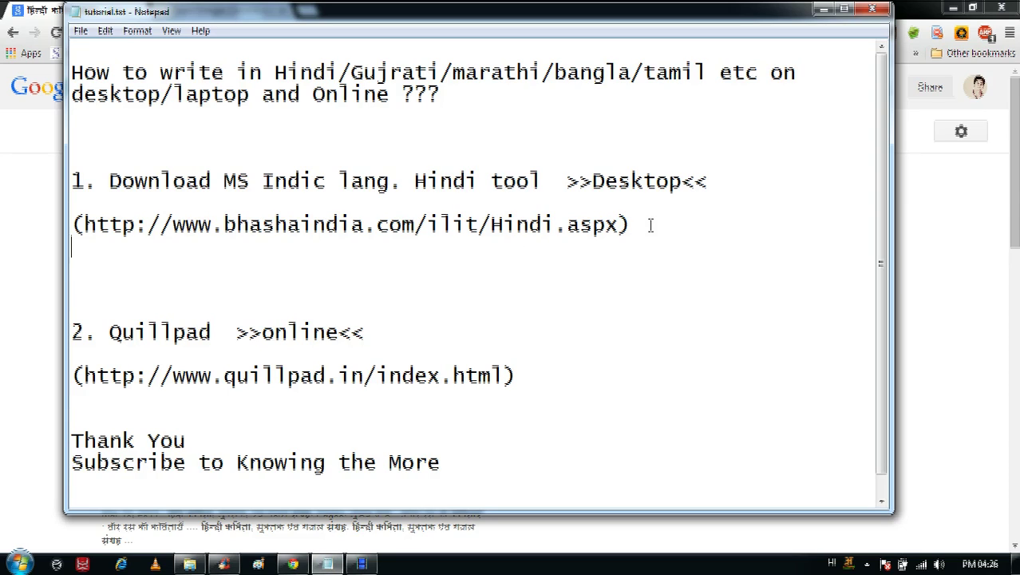
key("Return")
type("nikdnksd")
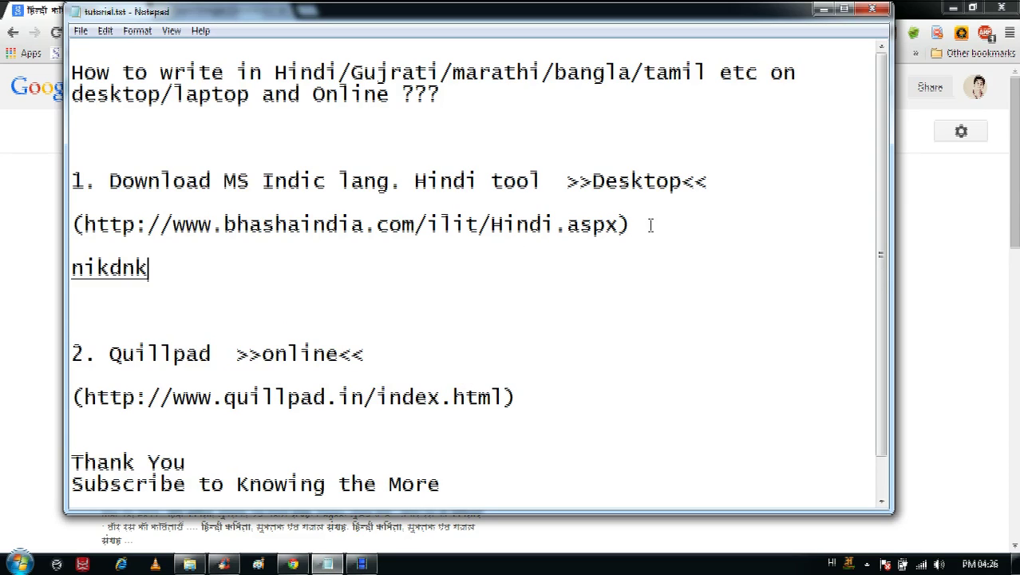
key("BackSpace")
key("BackSpace")
key("BackSpace")
key("BackSpace")
key("BackSpace")
key("BackSpace")
key("BackSpace")
key("BackSpace")
key("BackSpace")
key("BackSpace")
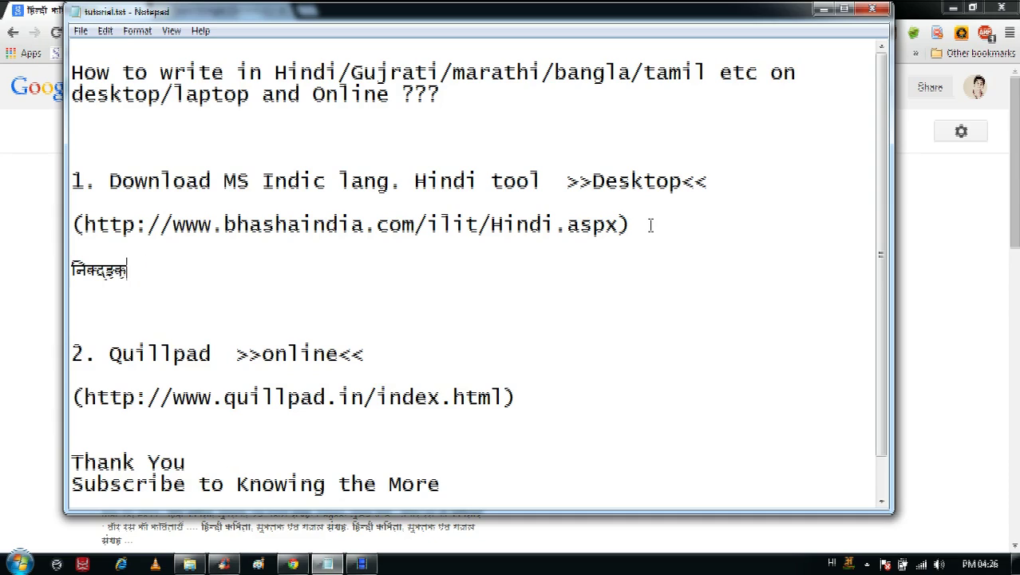
key("BackSpace")
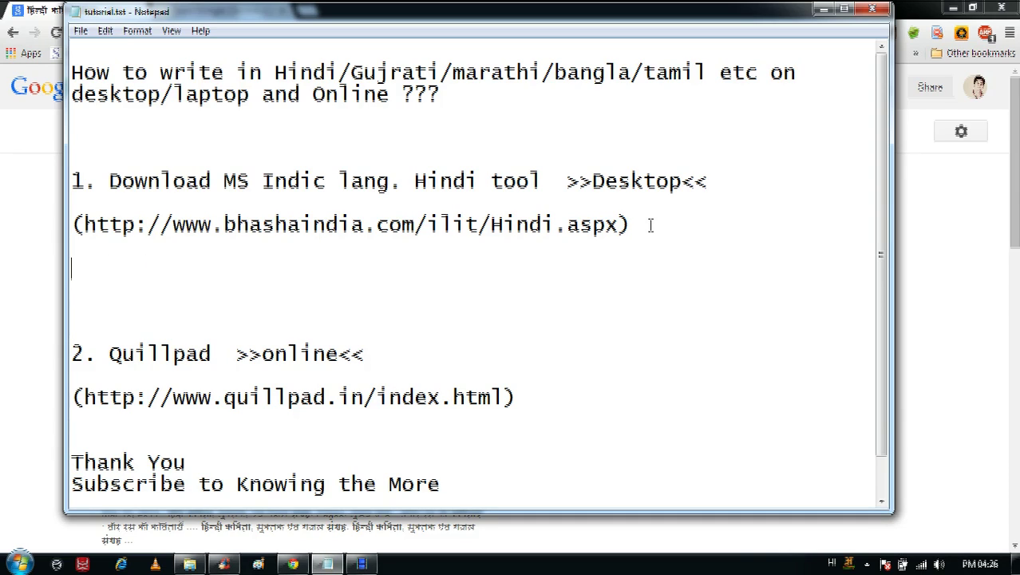
type("hindi mein kaise l")
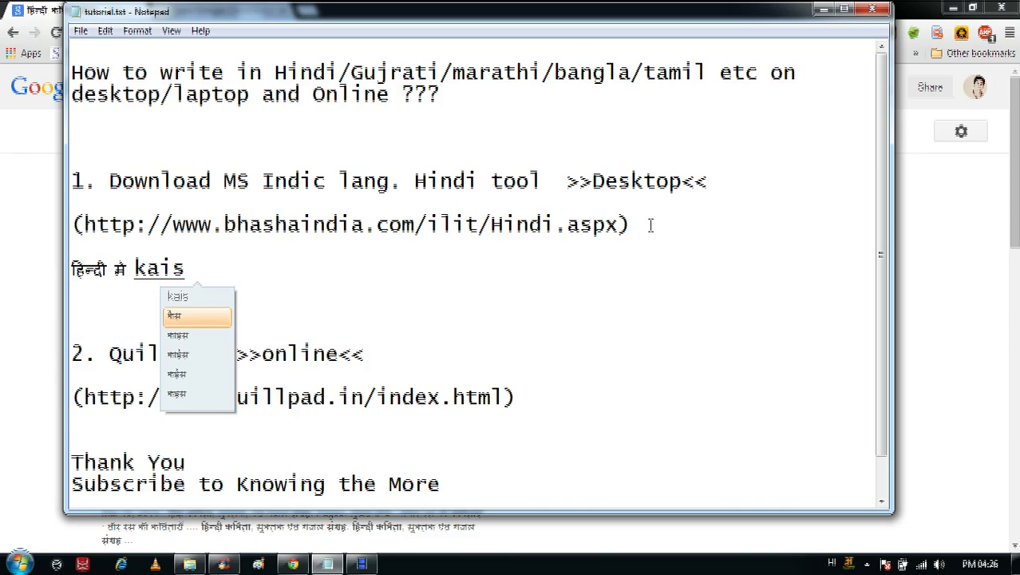
type("ikhe ")
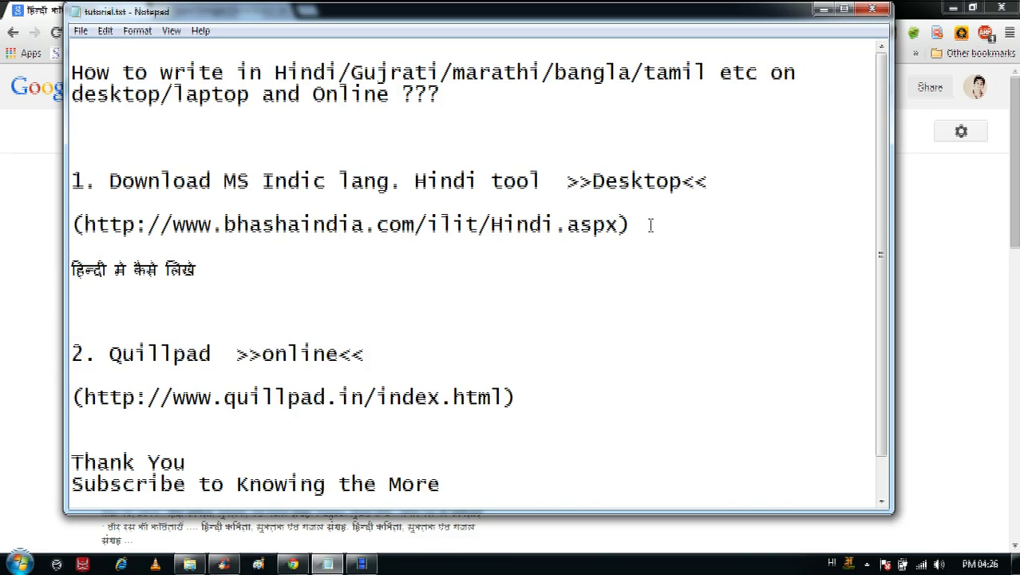
type("?")
key("Return")
key("BackSpace")
key("BackSpace")
Switch input back to English, delete the Hindi test line, and return to the Google results.
key("super+e")
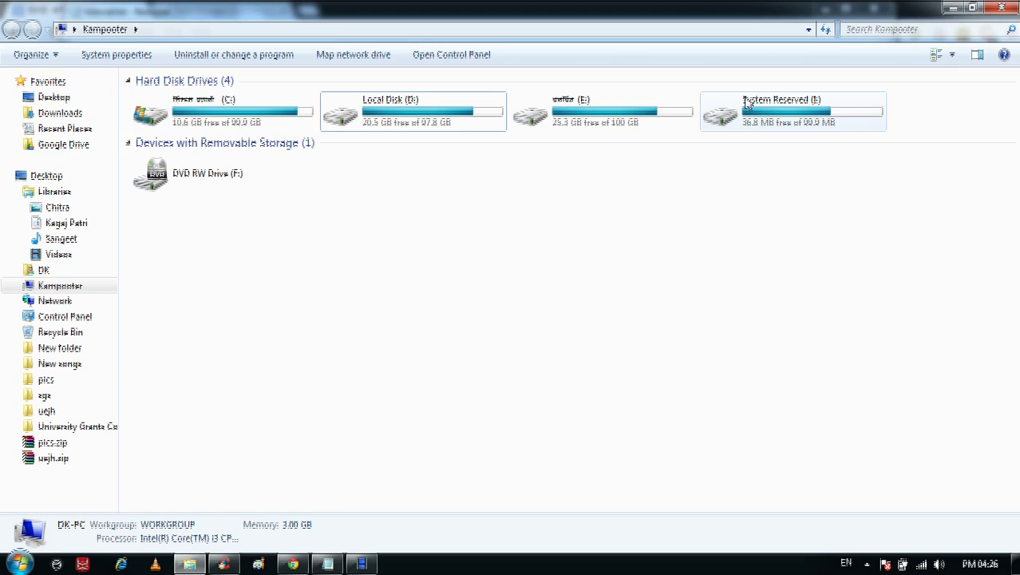
left_click(953, 10)
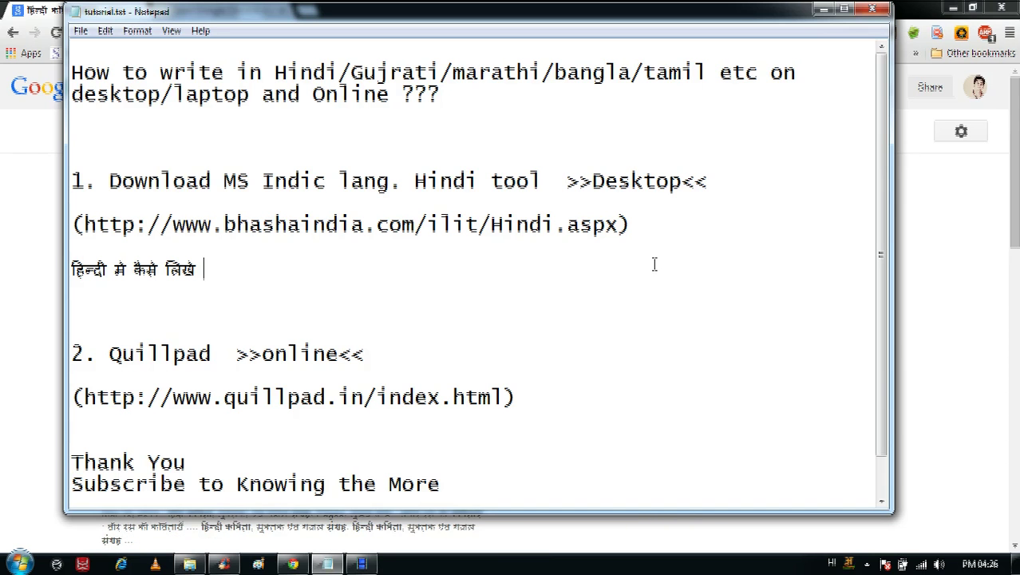
left_click(832, 564)
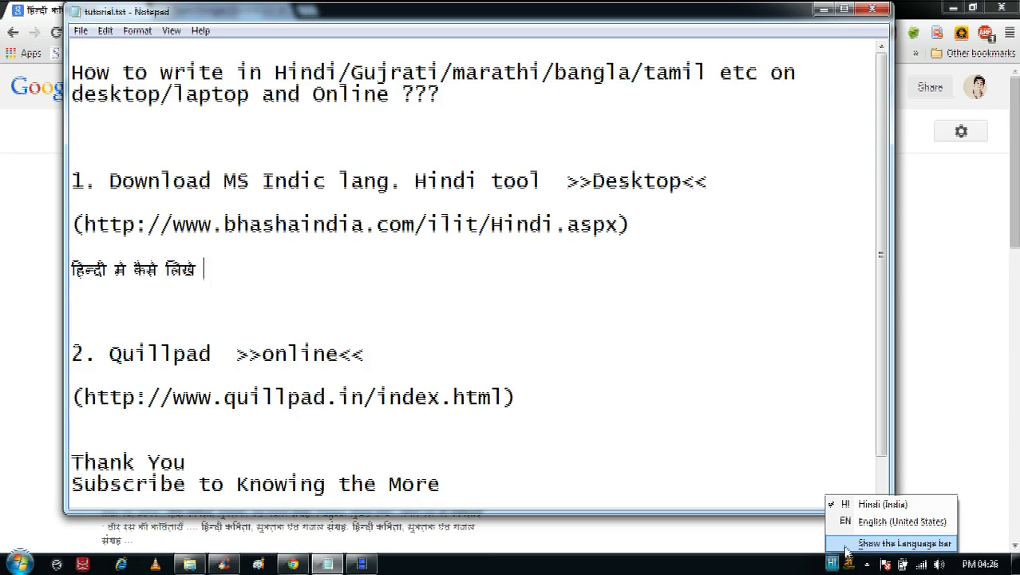
left_click(854, 524)
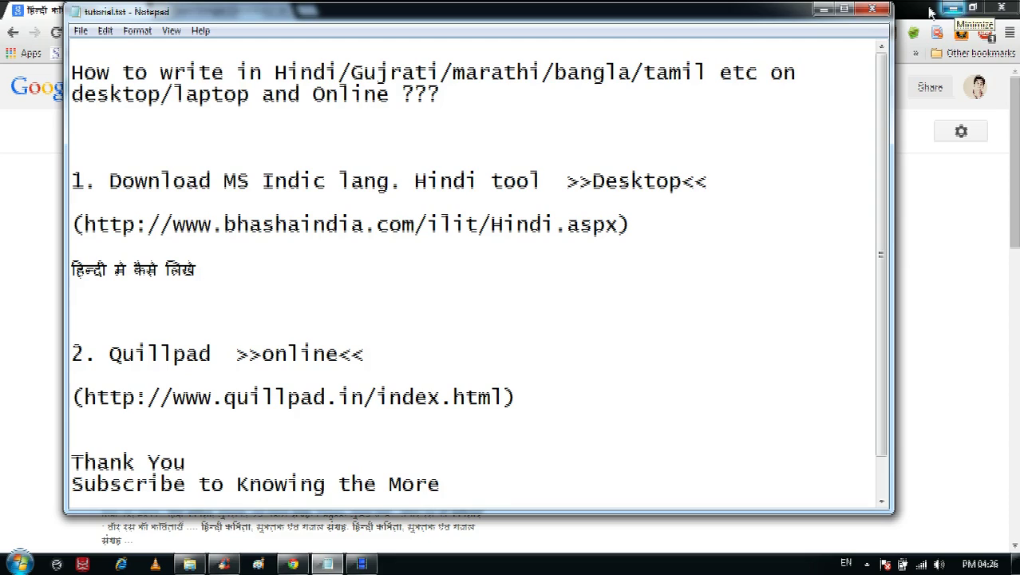
left_click_drag(257, 268, 54, 272)
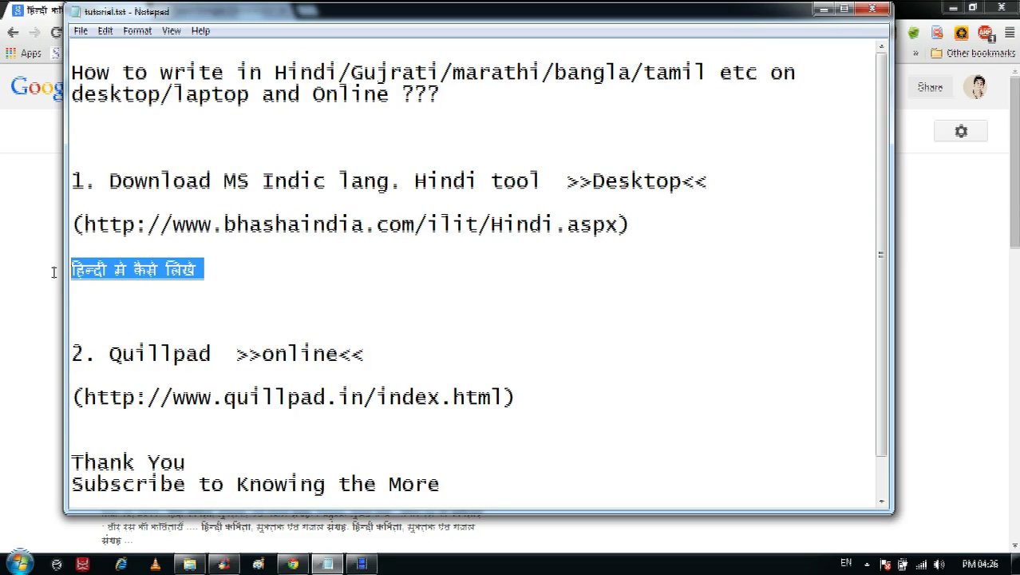
key("Delete")
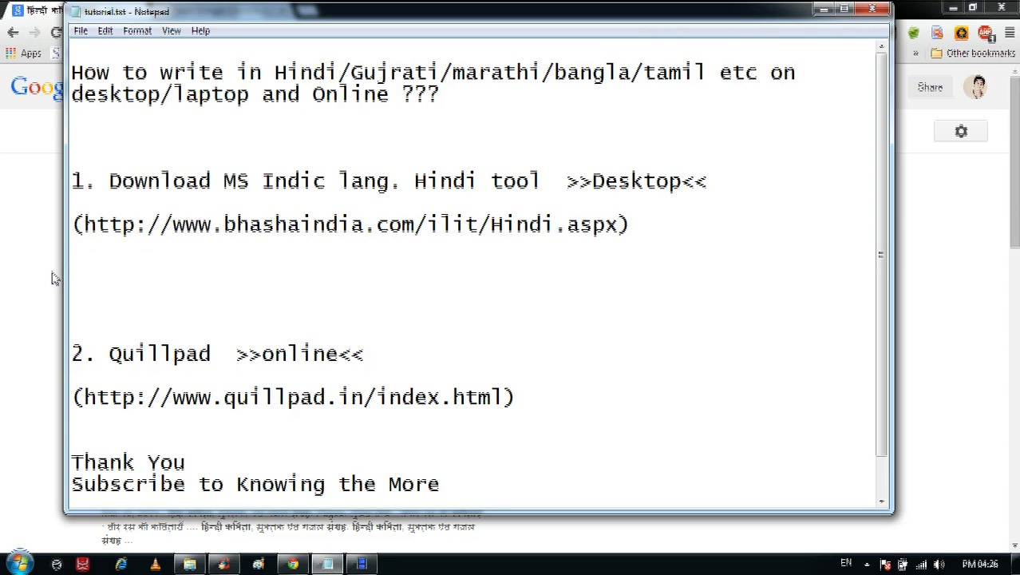
key("Delete")
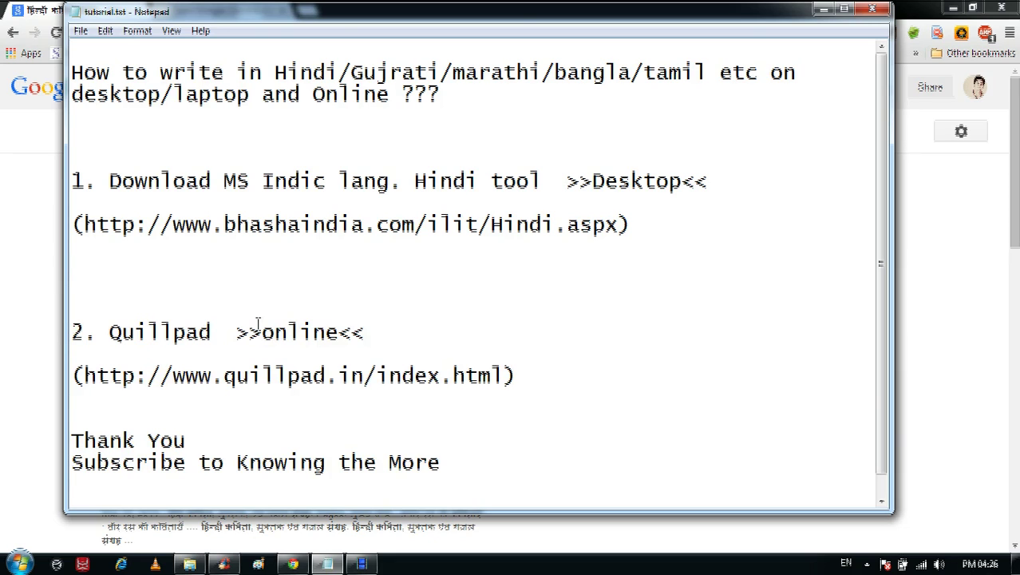
left_click(4, 185)
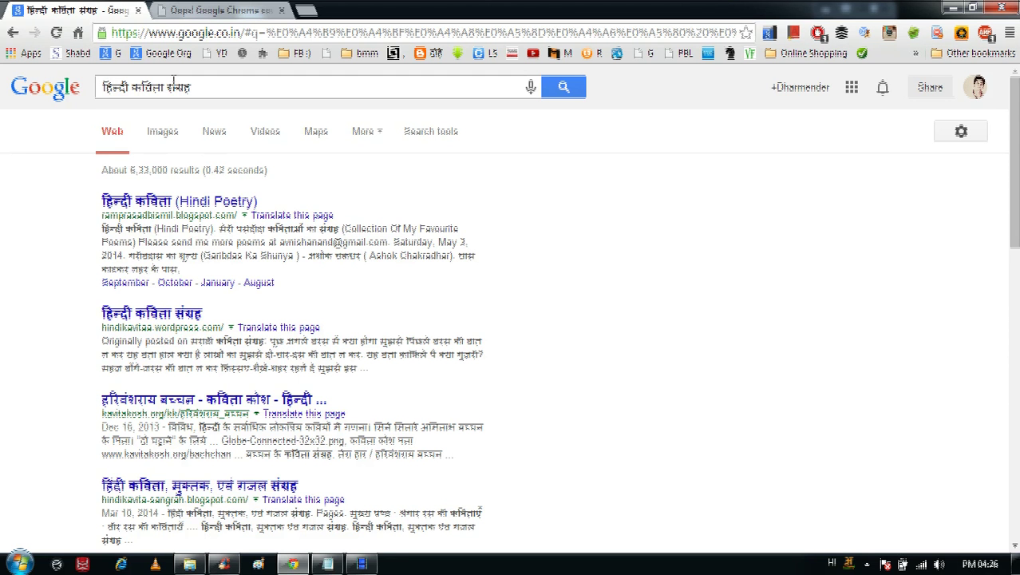
Search Google for 'quillpad' in English spelling and switch the input language back to English.
left_click_drag(207, 85, 11, 95)
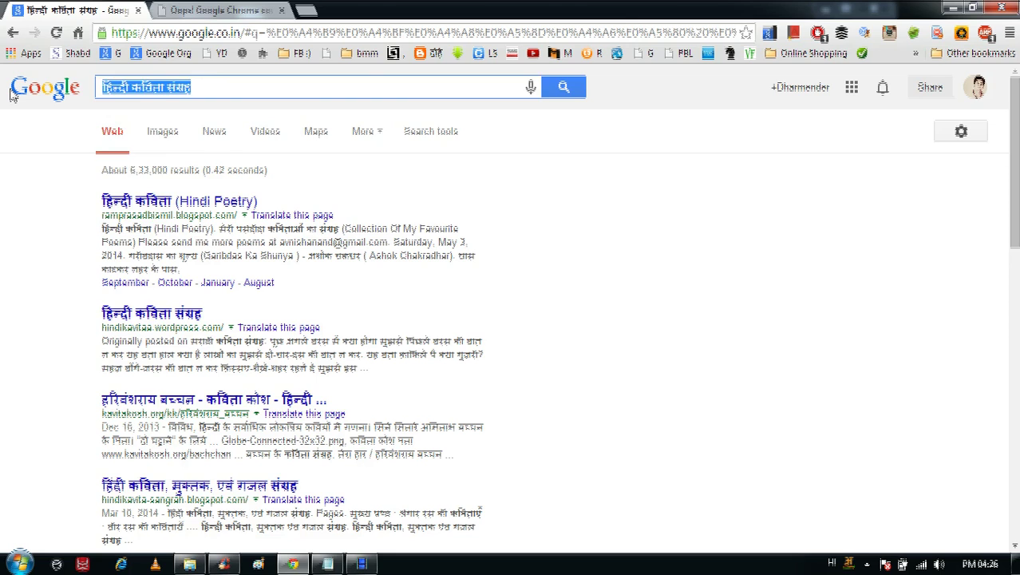
type("quillpad")
key("Up")
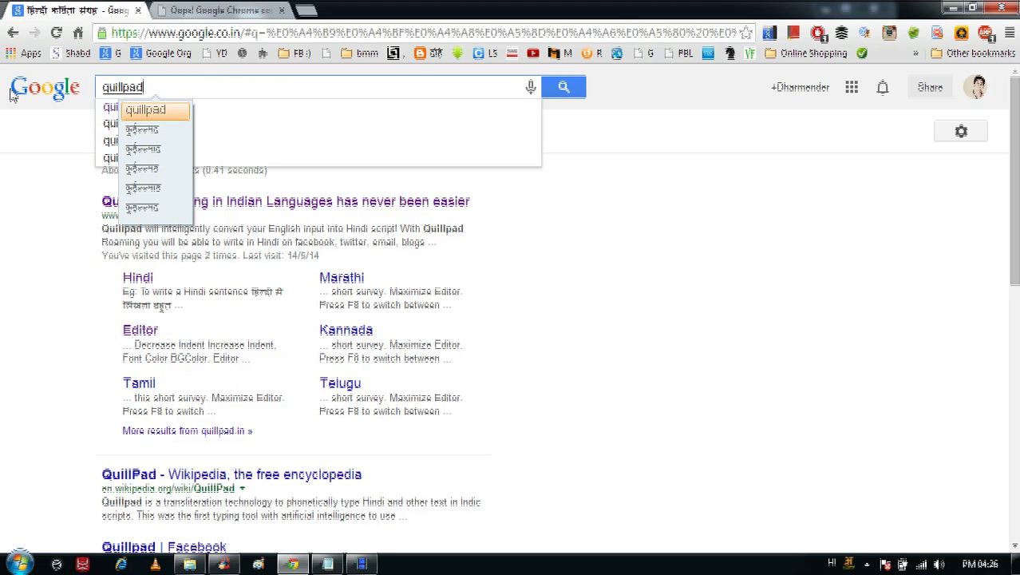
key("Return")
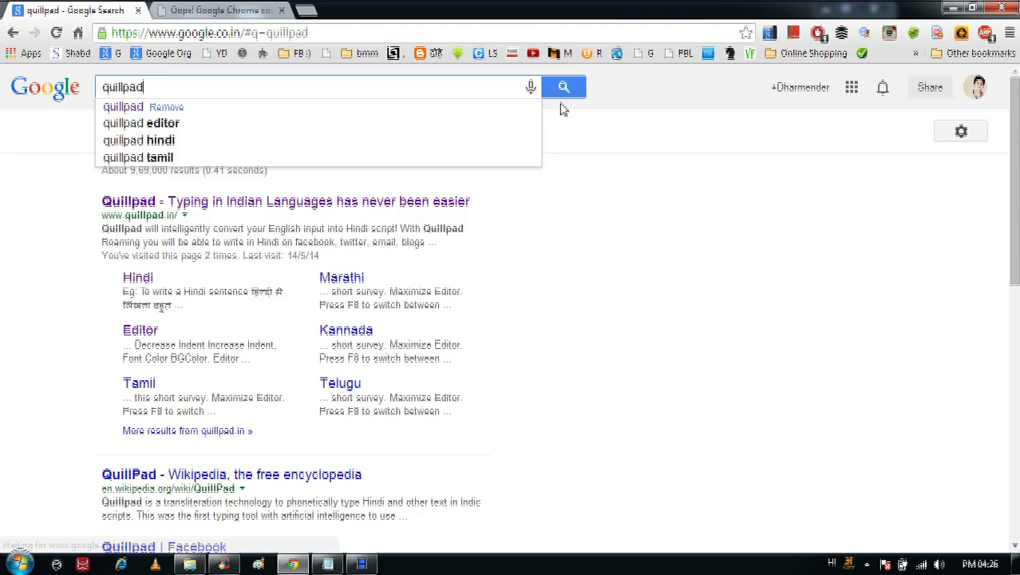
left_click(834, 565)
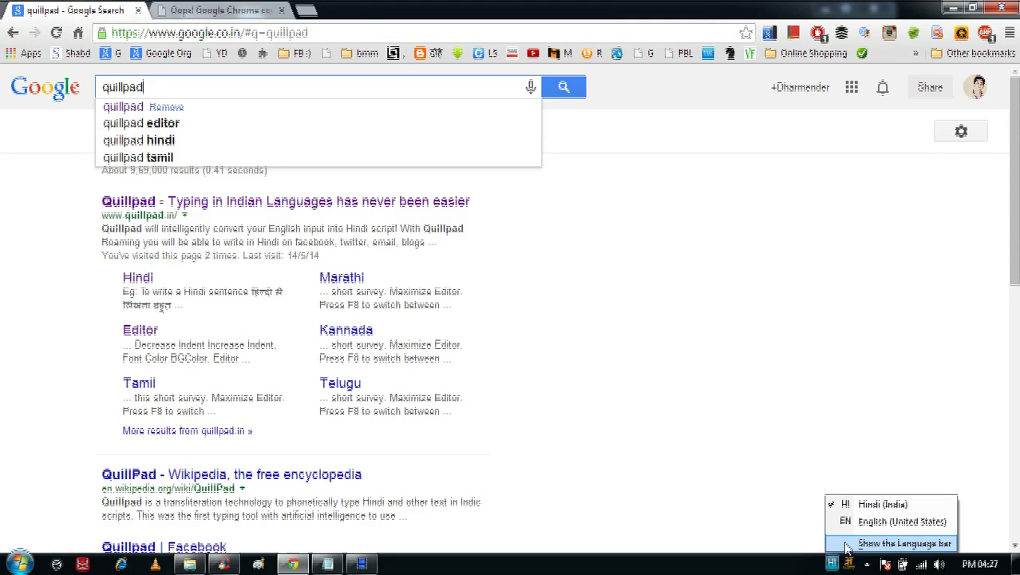
left_click(851, 521)
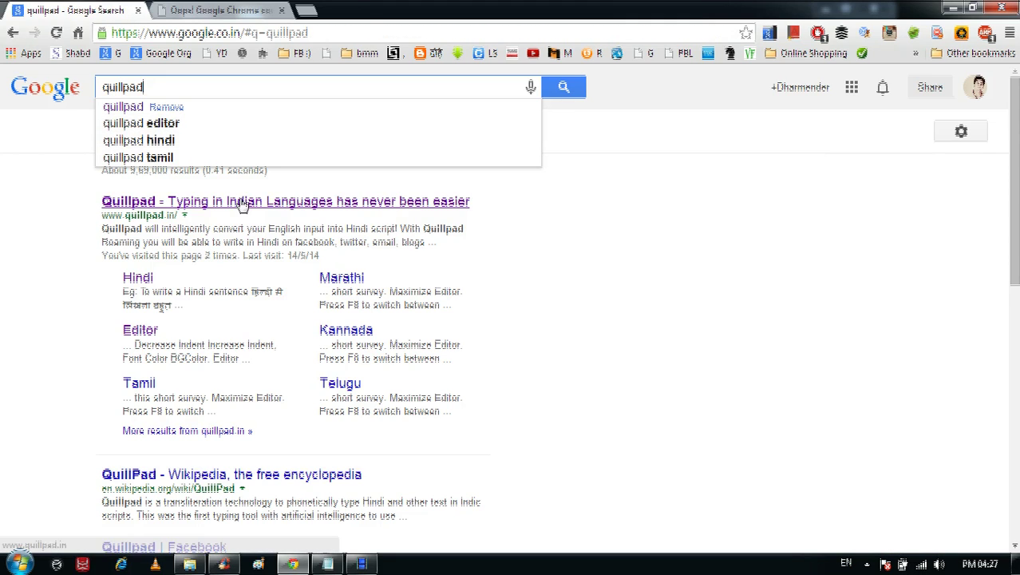
Open the Quillpad homepage result in a new tab and view it.
right_click(156, 204)
left_click(196, 210)
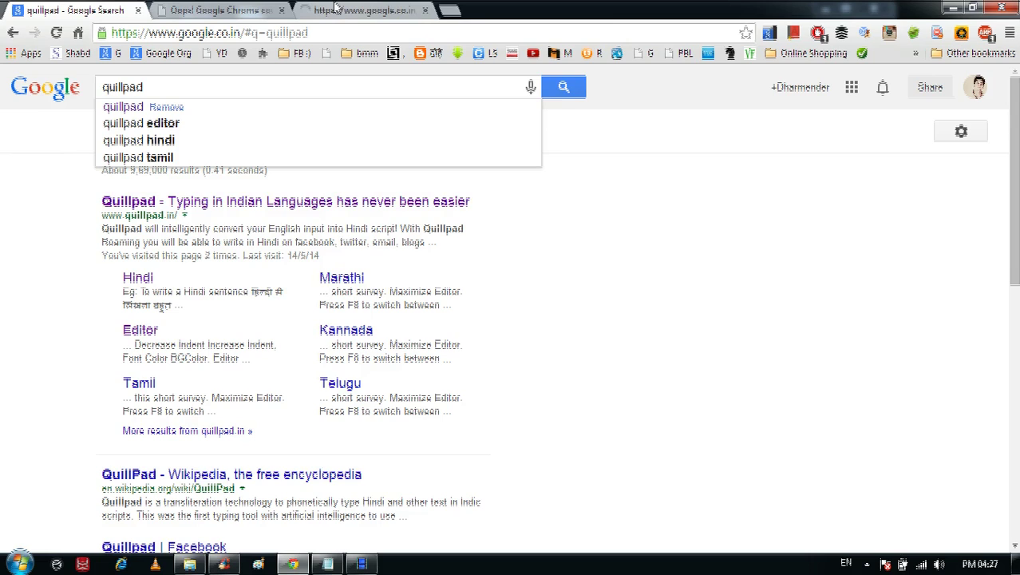
left_click(335, 10)
left_click(88, 9)
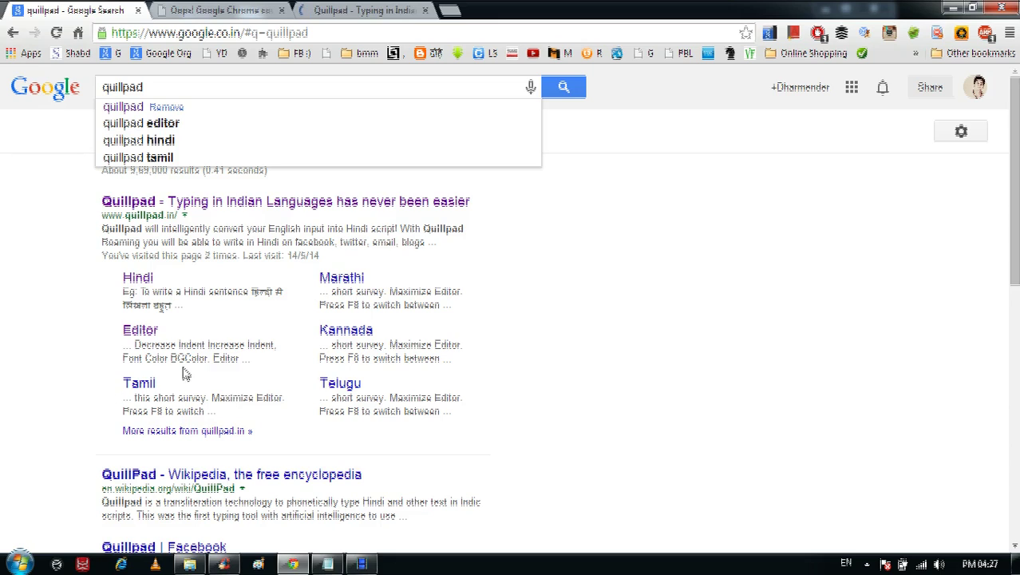
left_click(399, 9)
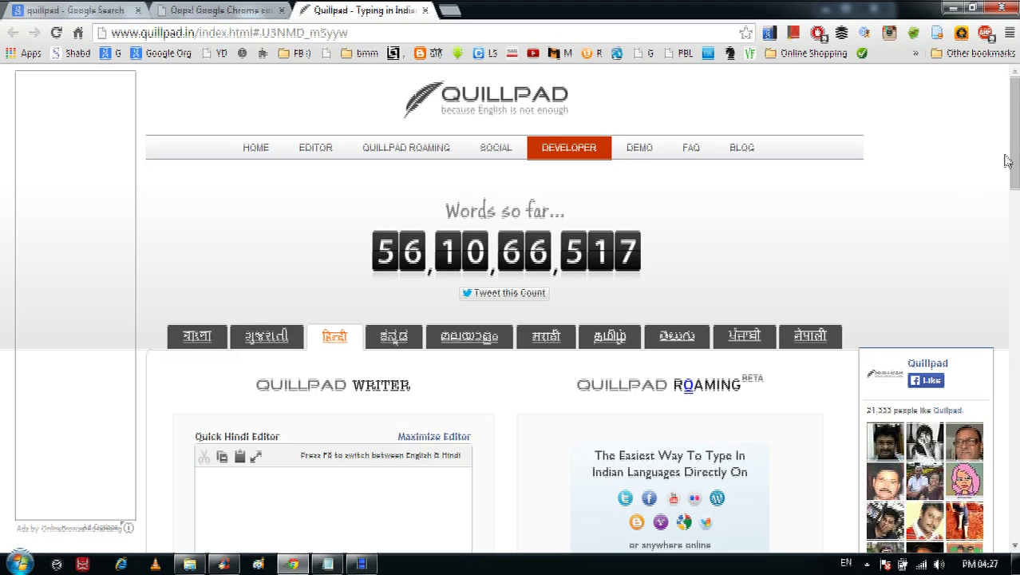
Scroll to the Quick Hindi Editor and maximize it into the full-page Untitled1 editor.
left_click_drag(1016, 146, 1016, 183)
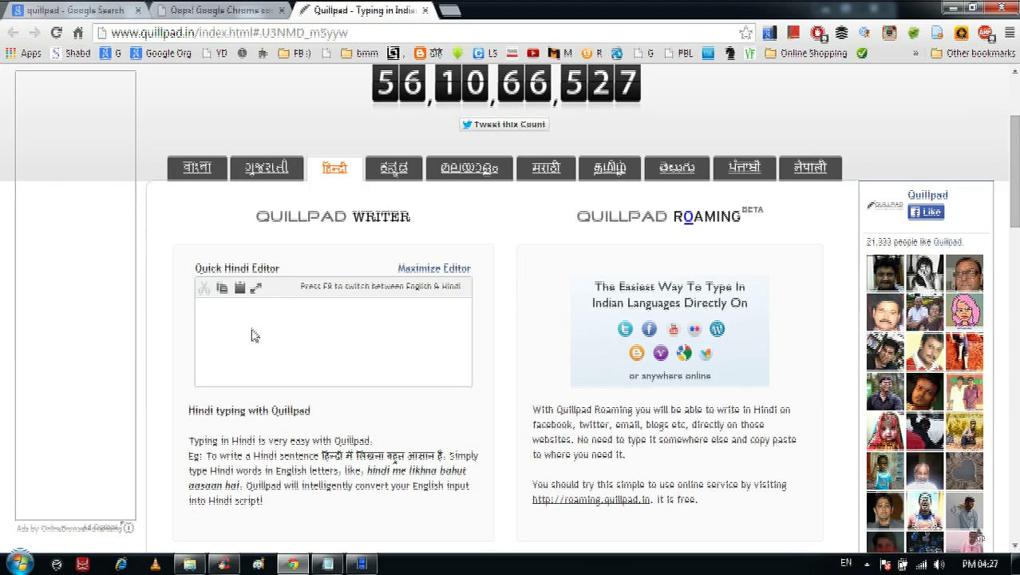
left_click(261, 295)
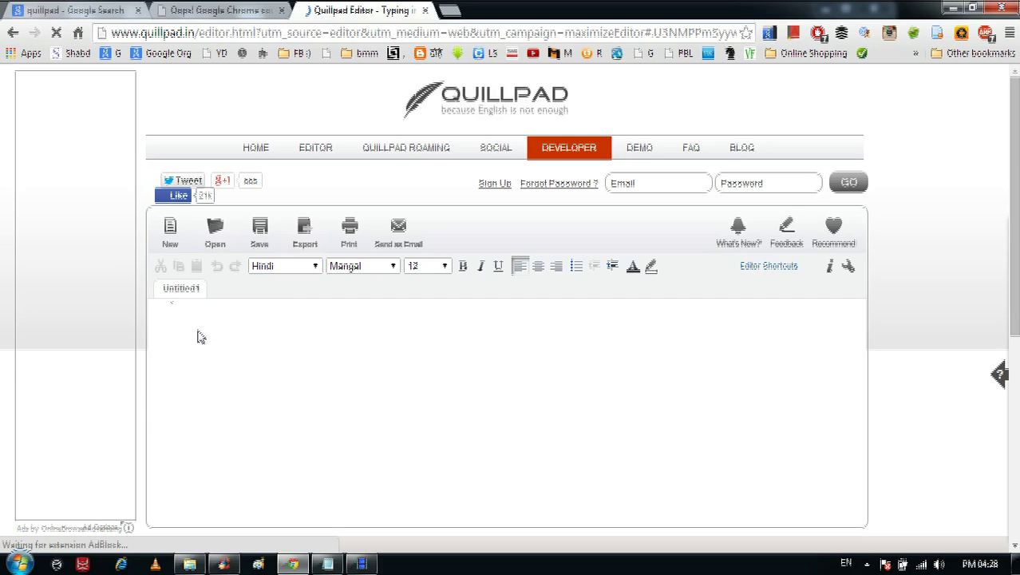
Type the greeting and 'ab main hindi se likh sakta hun.' in Hindi, starting the 'kripaya' line.
left_click(184, 329)
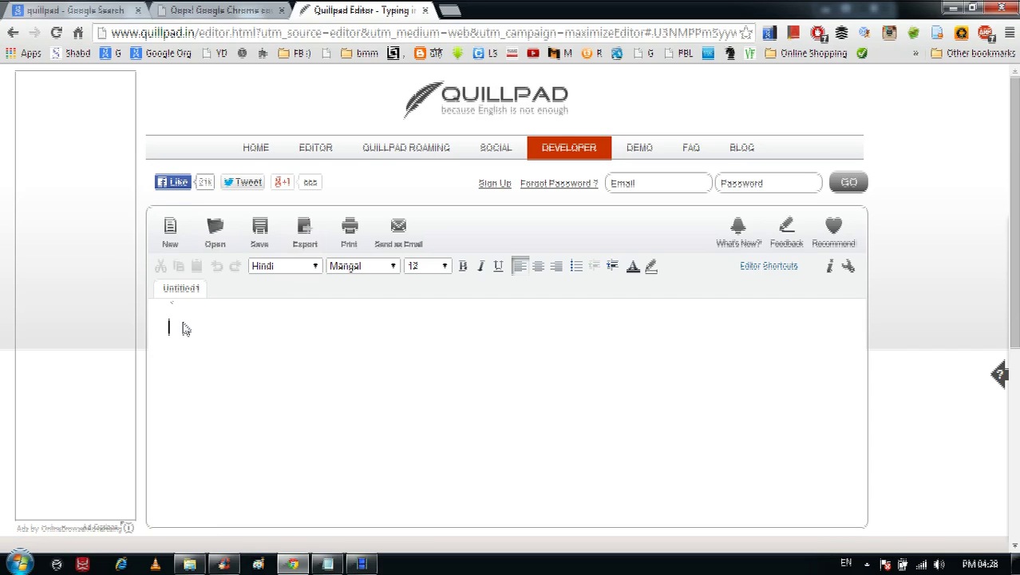
type("ladki")
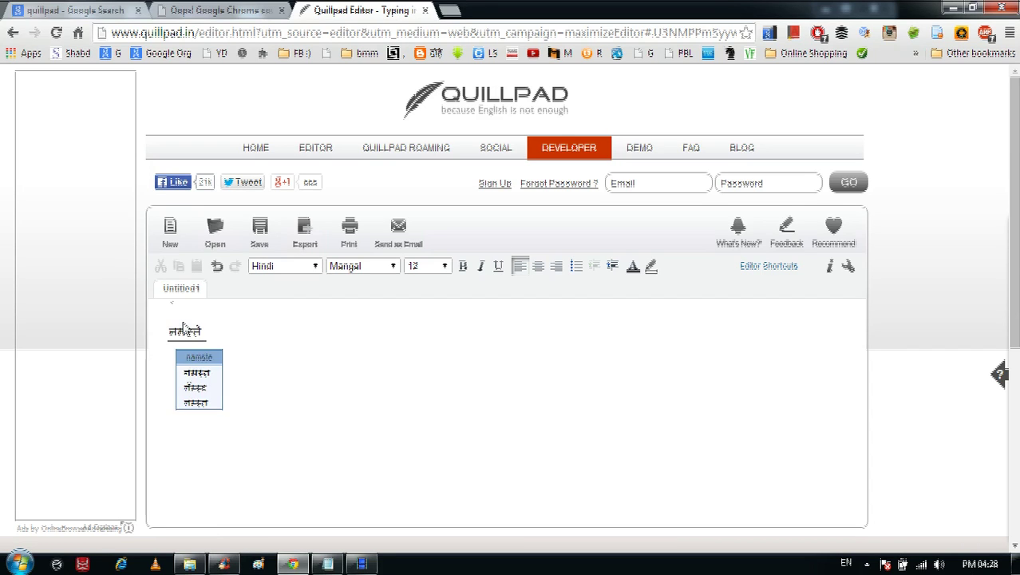
key("Return")
type("ab main hindi")
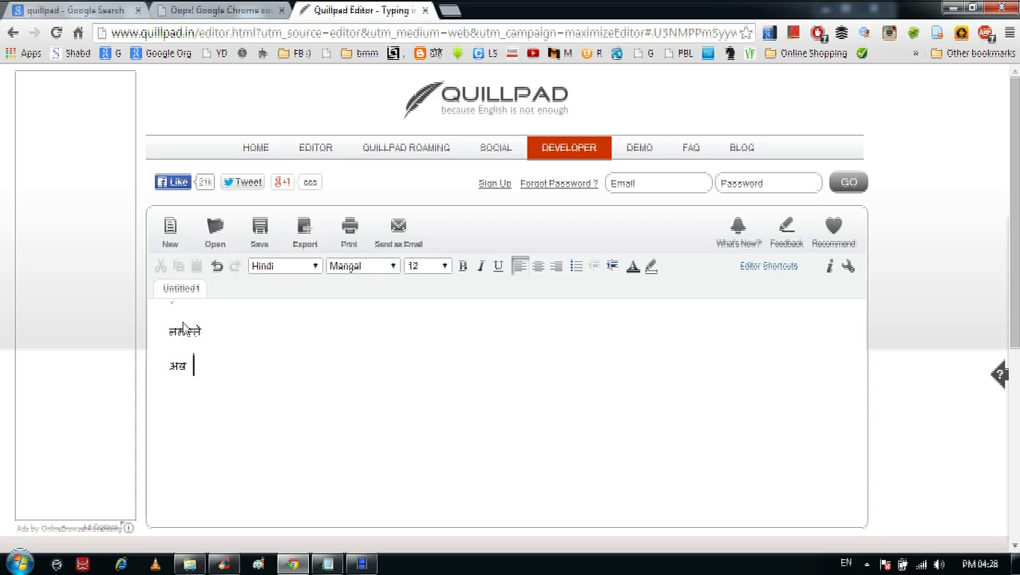
type(" se likh")
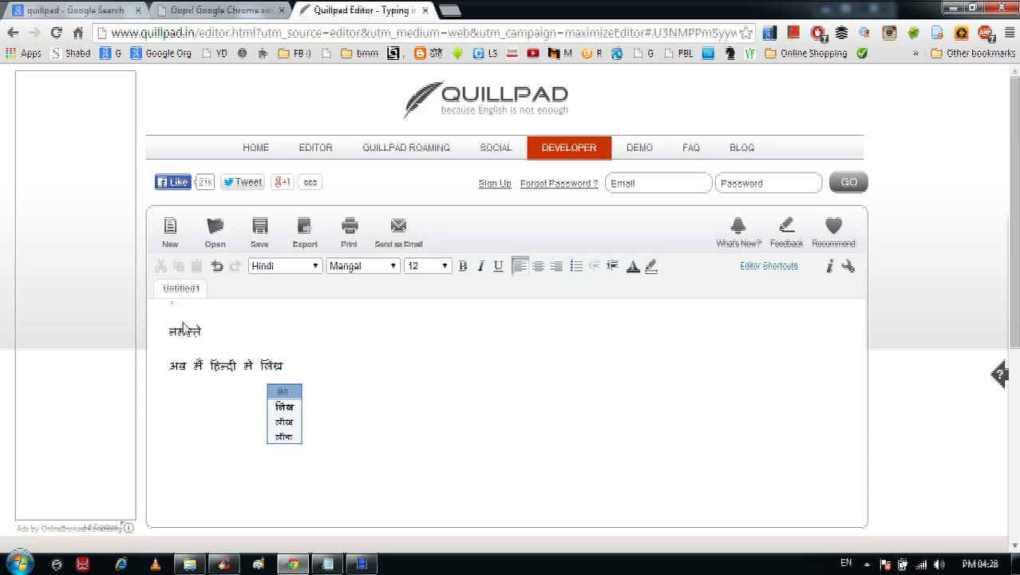
type(" sakta hun ")
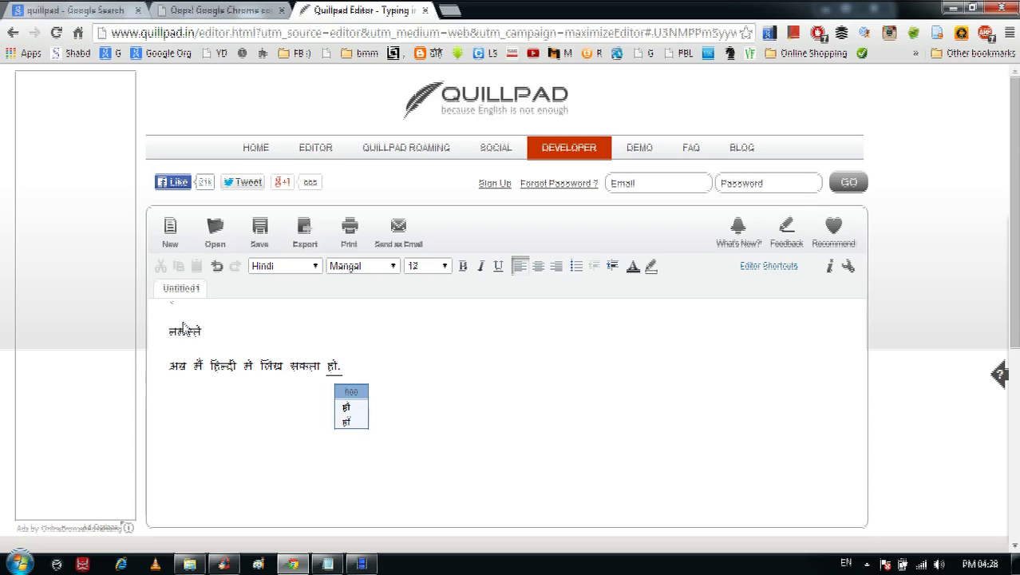
type(".")
key("Return")
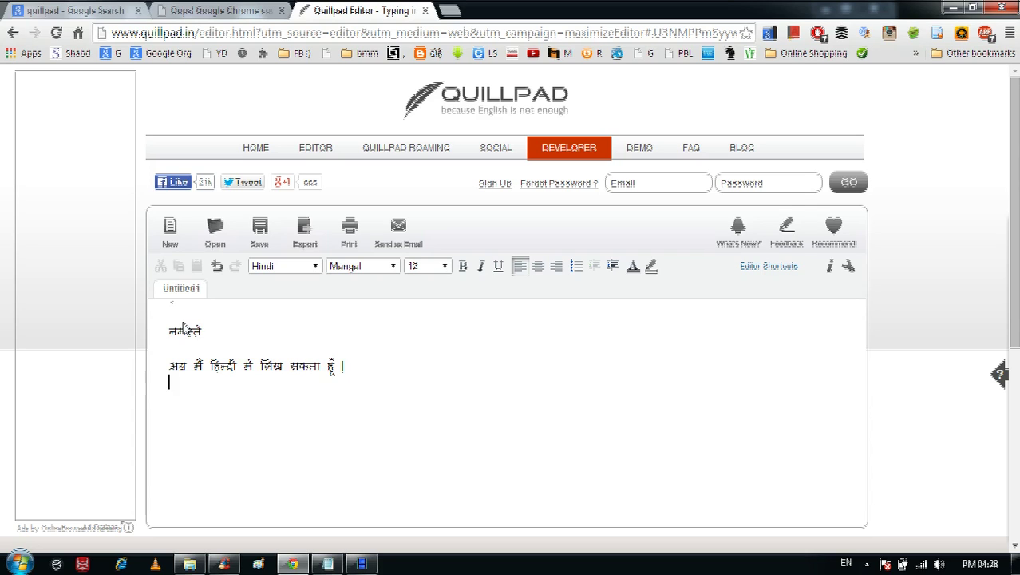
type("kripaya me")
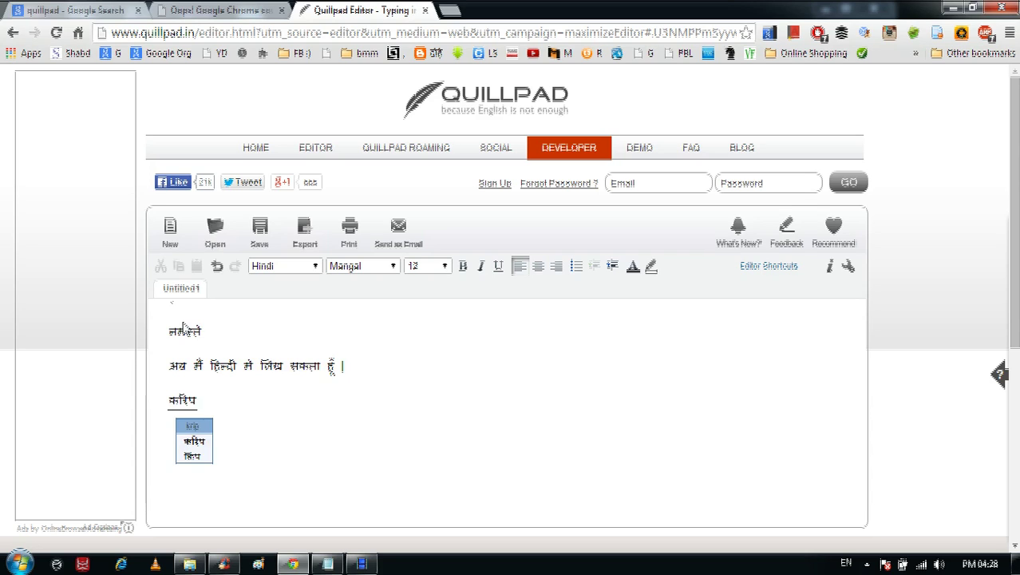
type("e .")
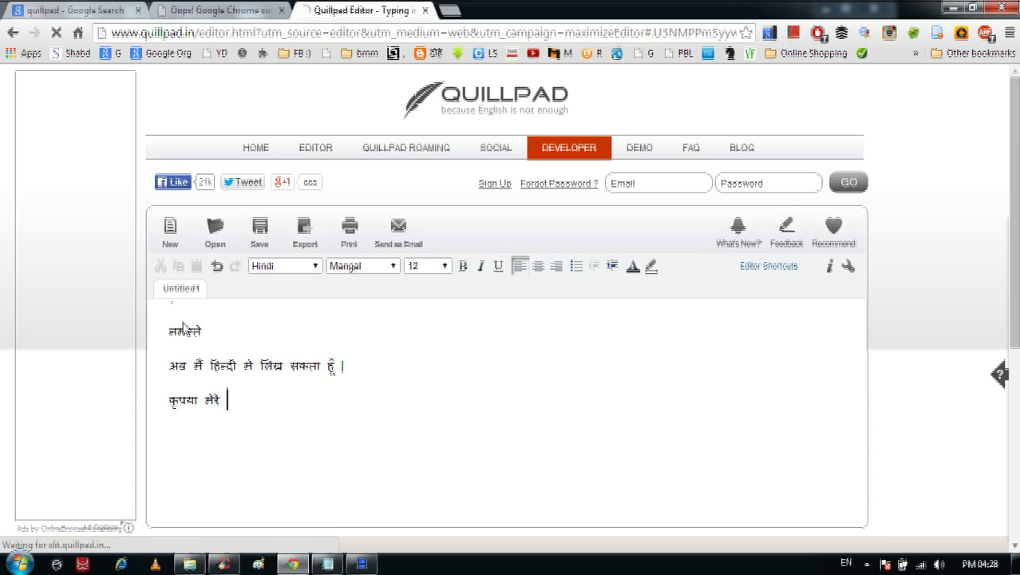
type("h")
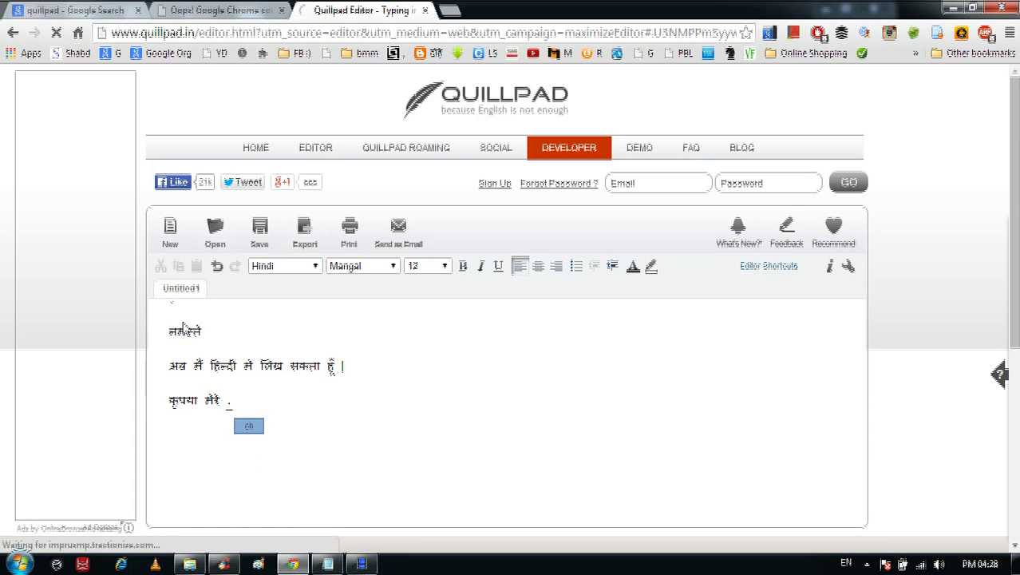
type("enai")
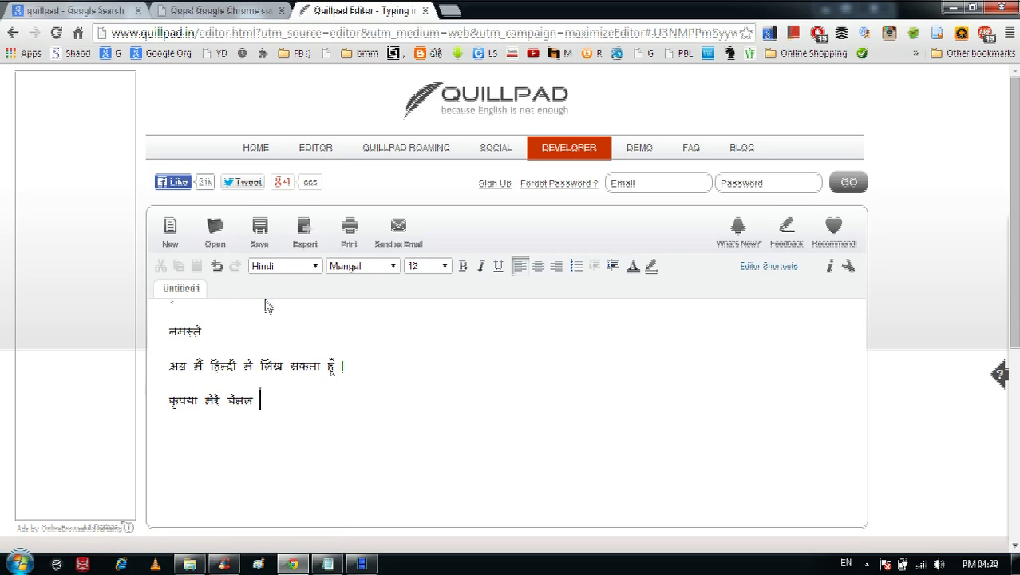
key("BackSpace")
key("BackSpace")
key("BackSpace")
key("BackSpace")
key("BackSpace")
key("BackSpace")
key("BackSpace")
Finish 'kripaya chainal ko subscribe karen.', add 'dakhne ke liye dhanyavad', and select all the text.
type("chainal ko subscribe")
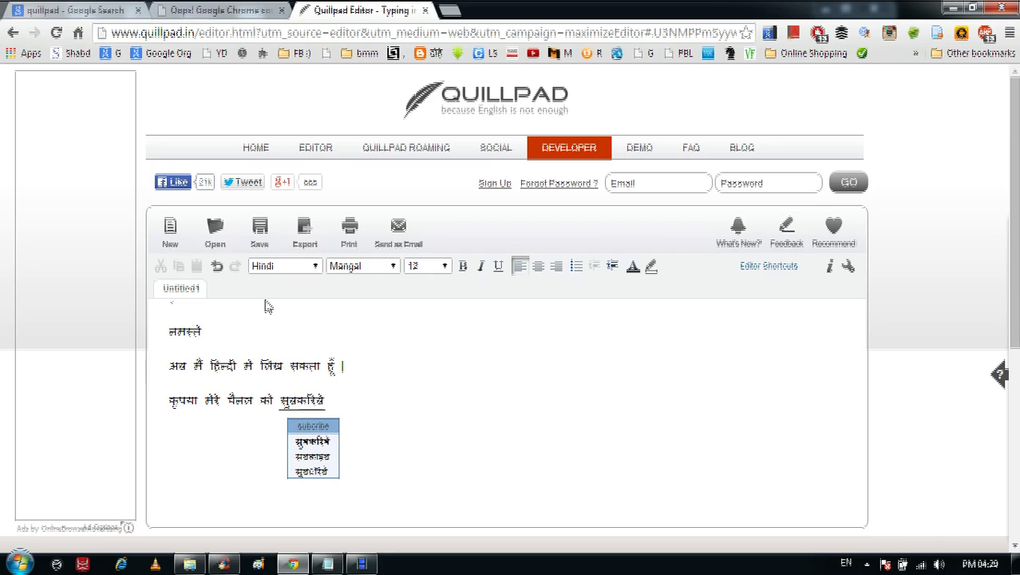
key("Return")
key("BackSpace")
key("BackSpace")
key("BackSpace")
key("BackSpace")
key("BackSpace")
key("BackSpace")
key("BackSpace")
key("BackSpace")
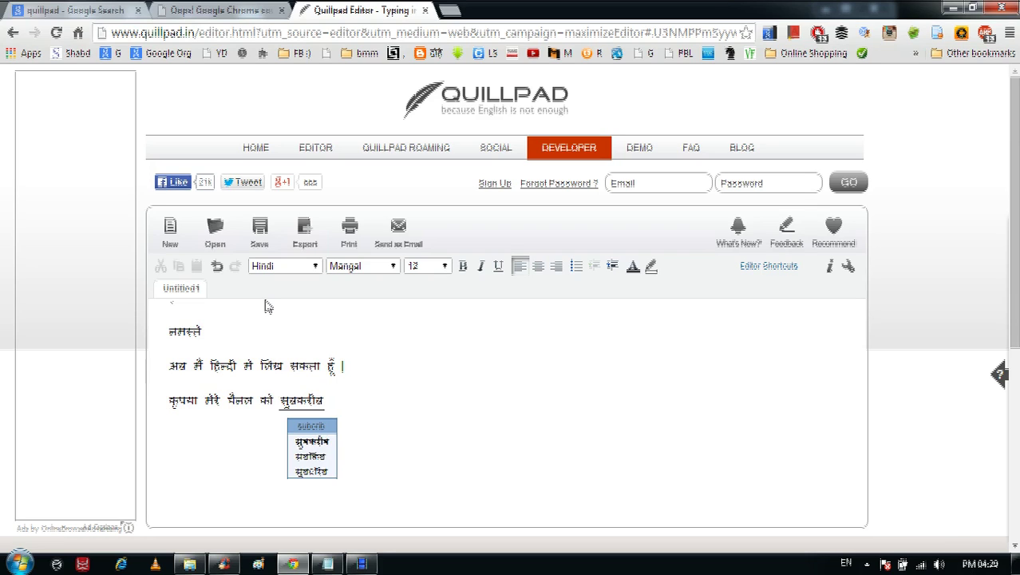
key("BackSpace")
key("BackSpace")
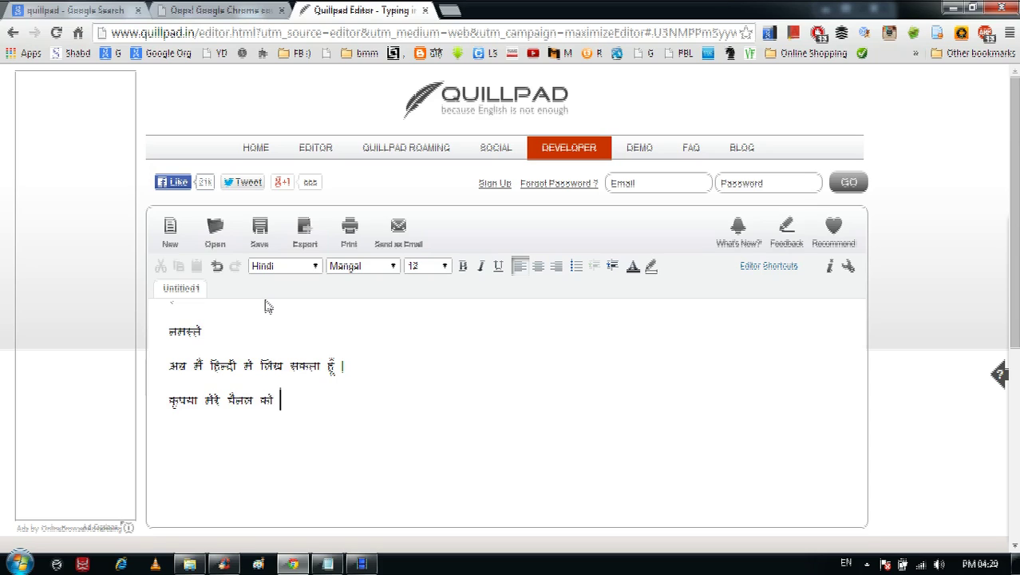
type("subscribe")
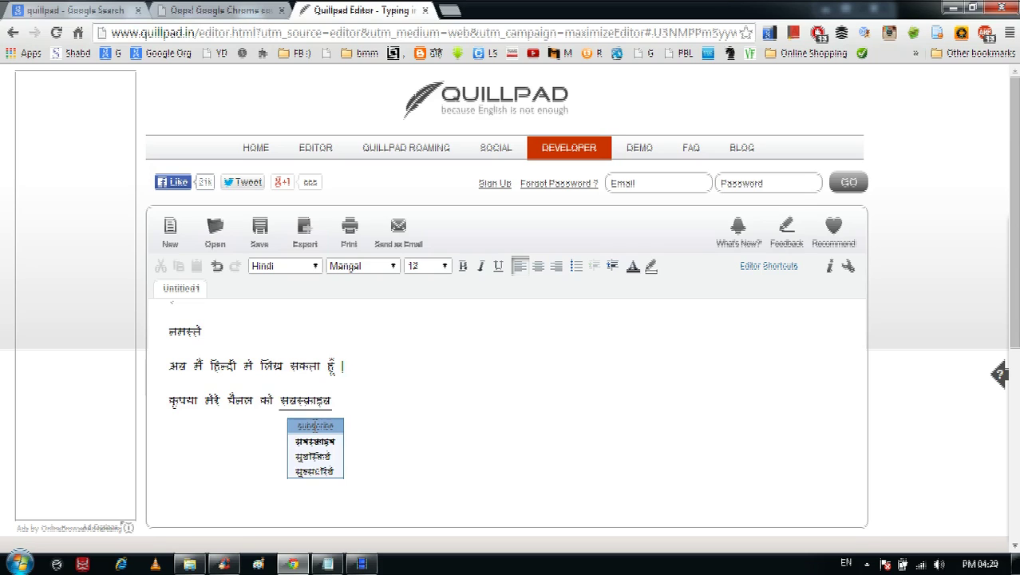
type(" karen ")
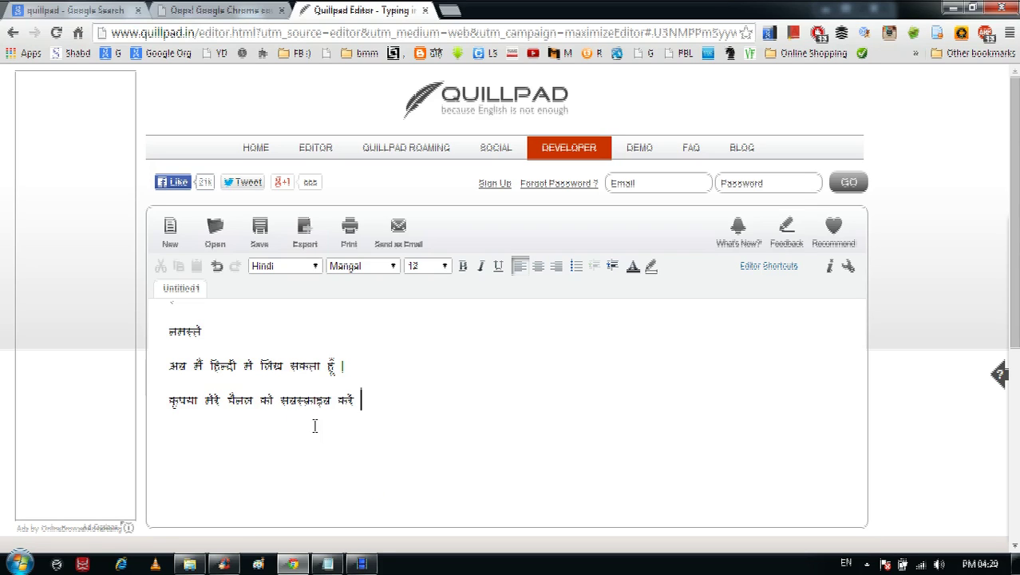
type(".")
key("Return")
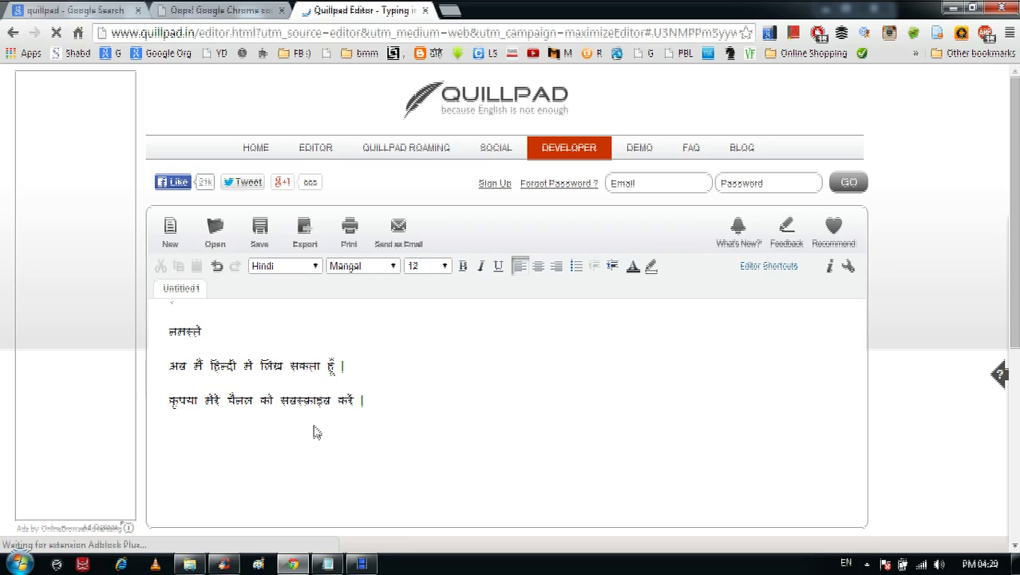
type("dakhne ke")
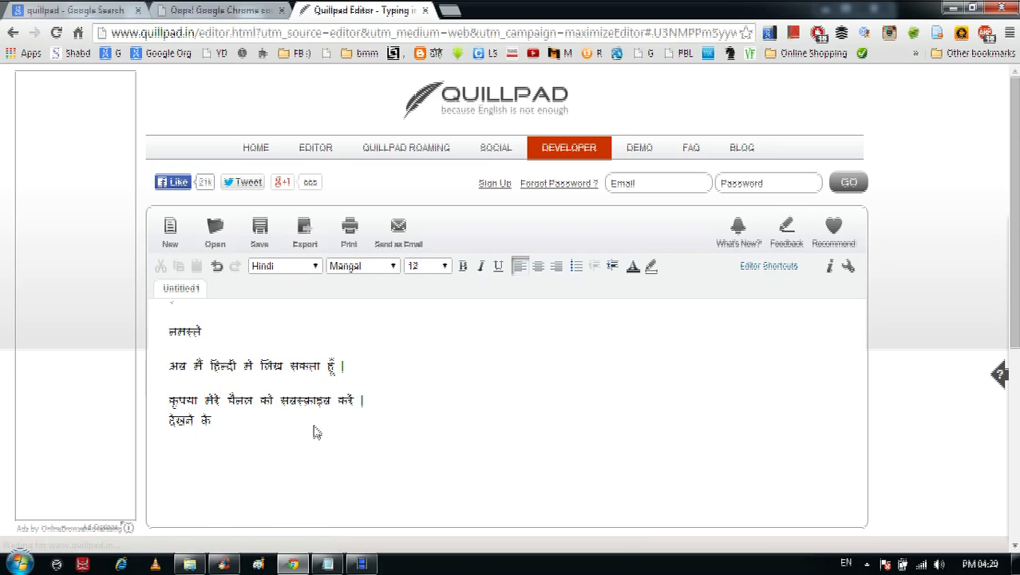
type(" liye dhanyav")
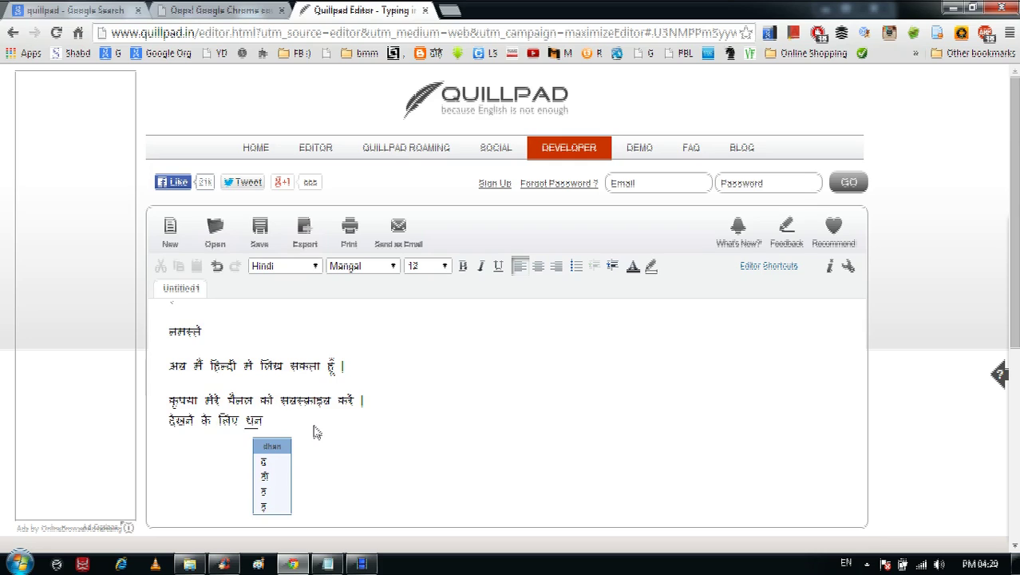
type("ad")
key("Return")
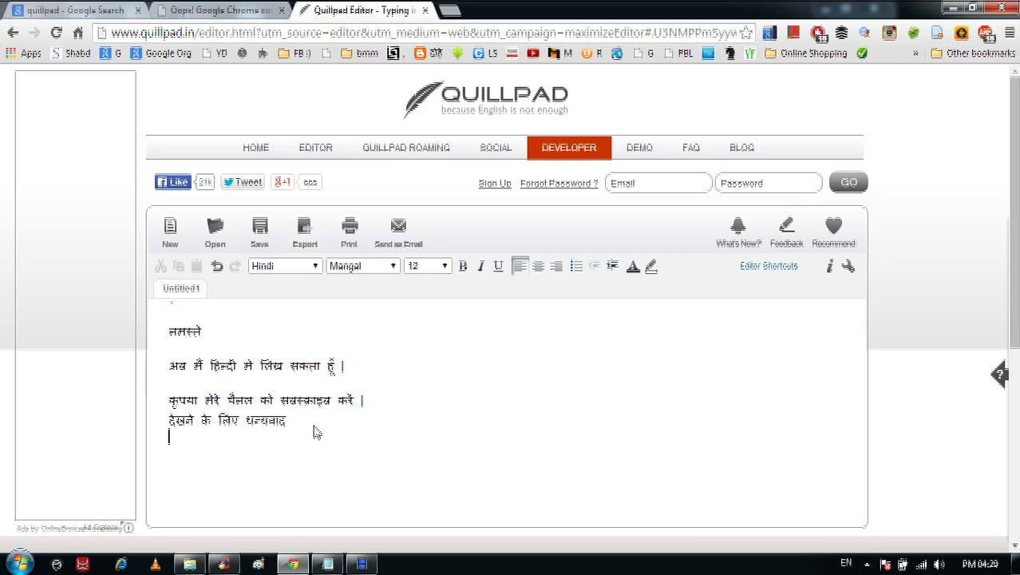
key("ctrl+a")
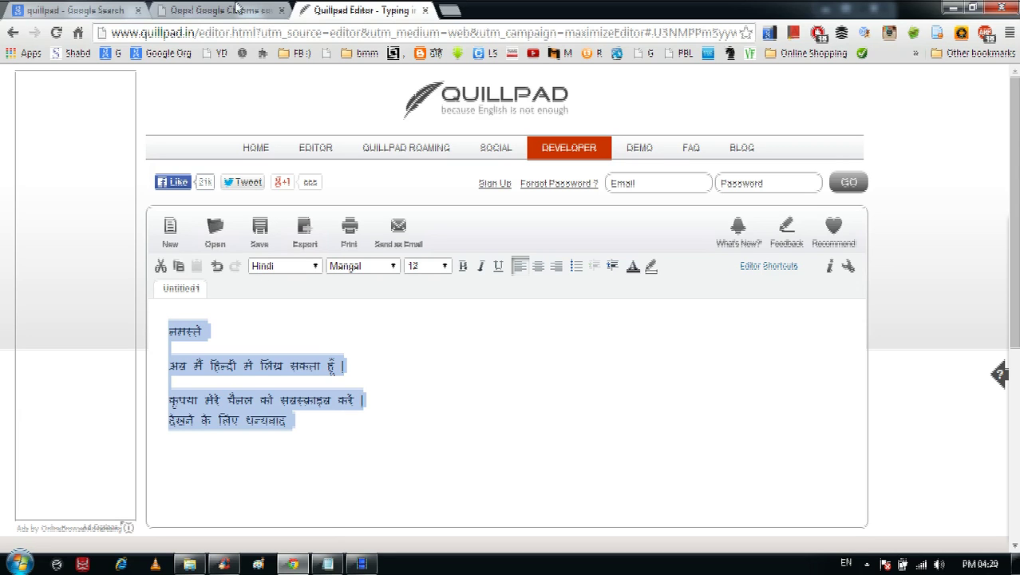
Paste the Hindi lines below the Hindi.aspx link in tutorial.txt, then undo the paste.
left_click(327, 564)
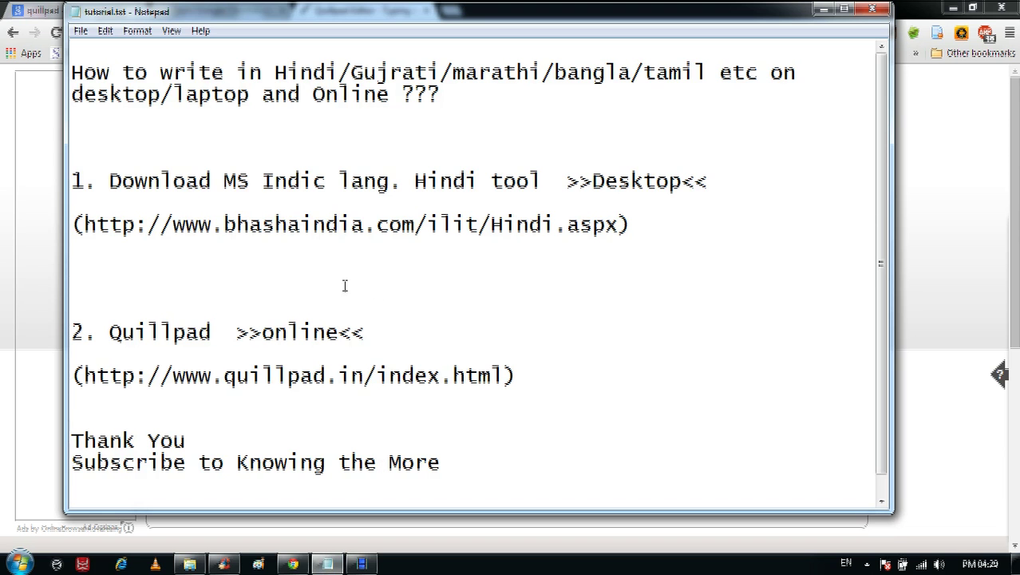
type("नमस्ते  अब मैं हिन्दी मे लिख सकता हूँ |  कृपया मेरे चैनल को सबस्क्राइब करें | देखने के लिए धन्यवाद")
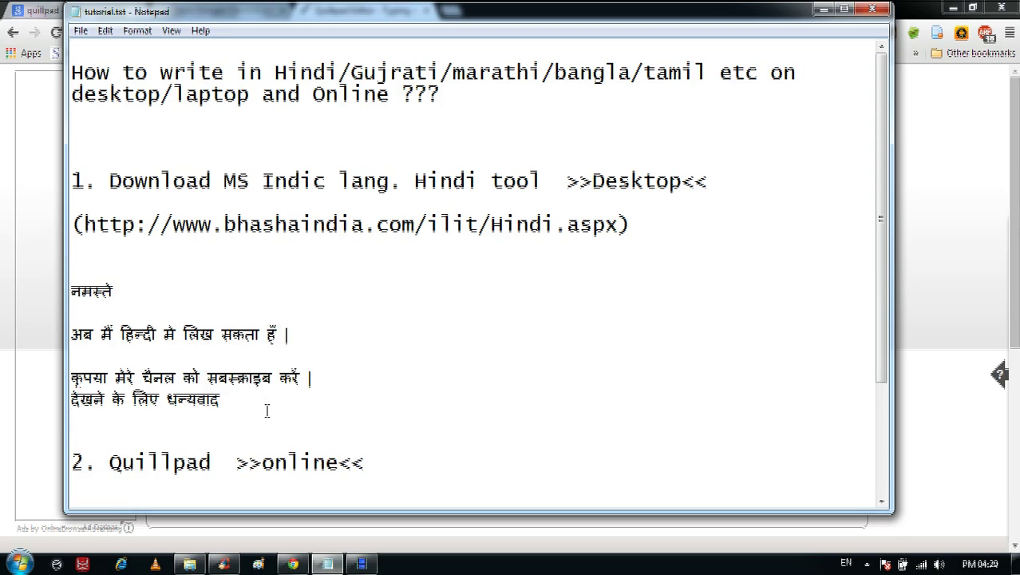
key("ctrl+z")
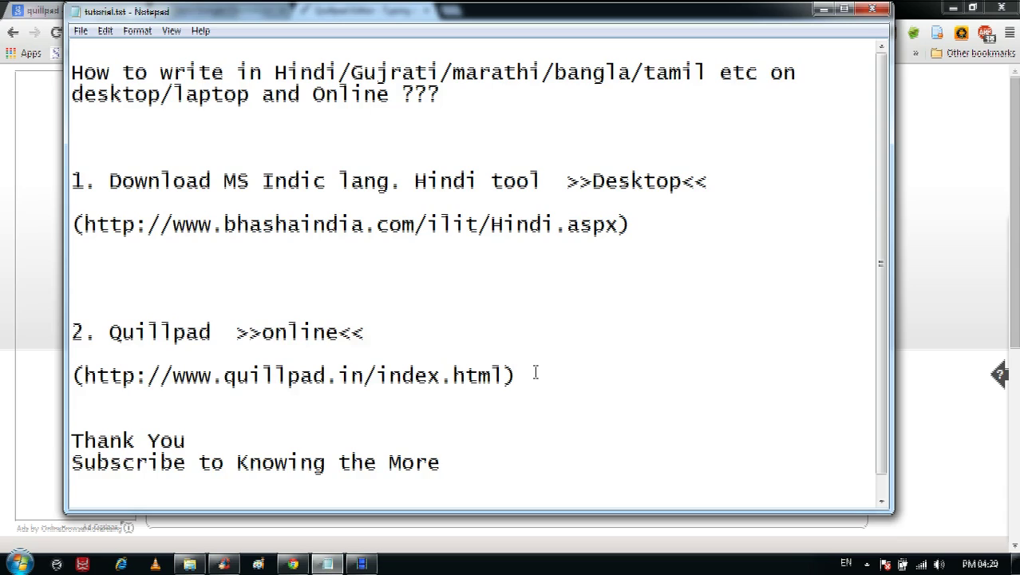